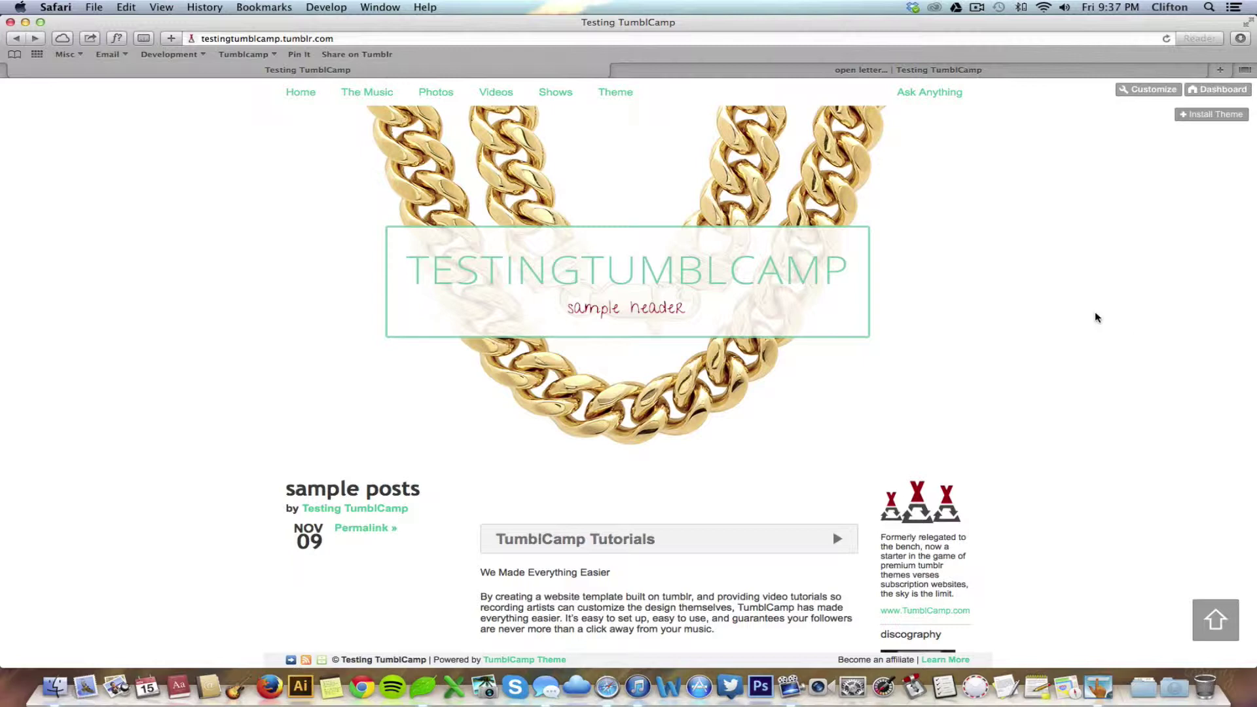
# Switch on Connect BandCamp in the blog's theme customization sidebar.
pyautogui.click(1154, 90)
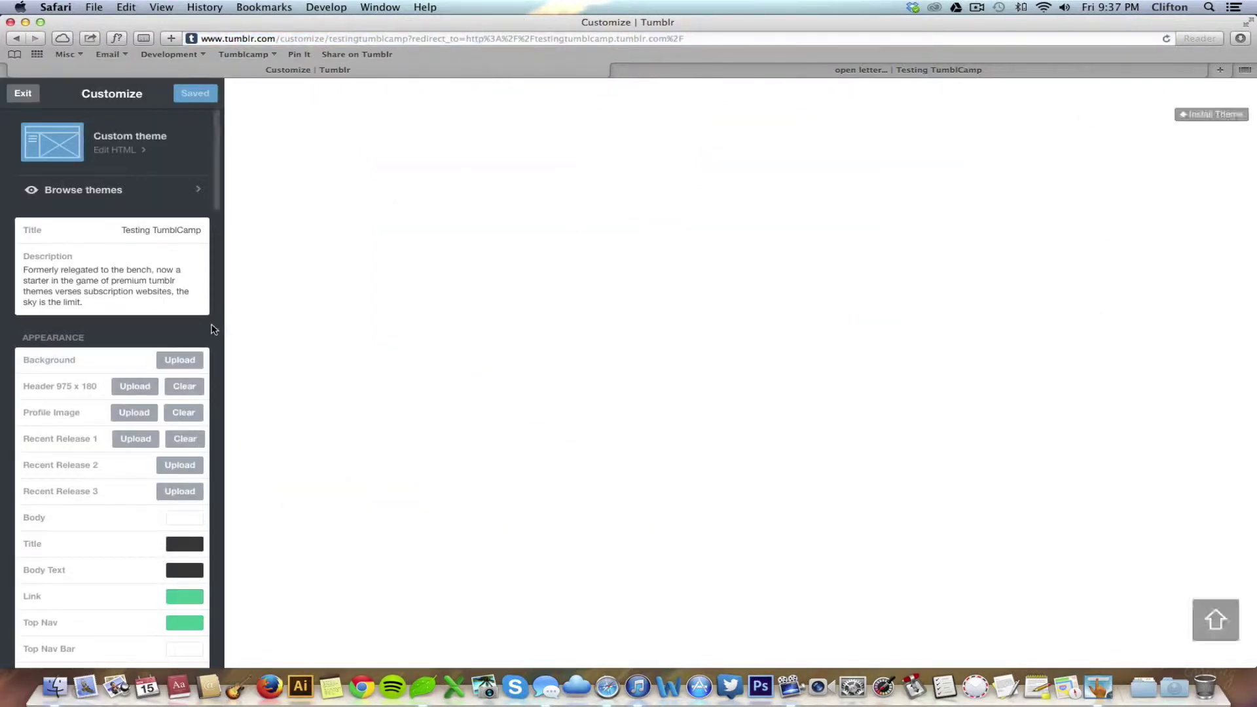
pyautogui.scroll(-3, 213, 329)
pyautogui.scroll(-5, 213, 330)
pyautogui.scroll(-4, 213, 329)
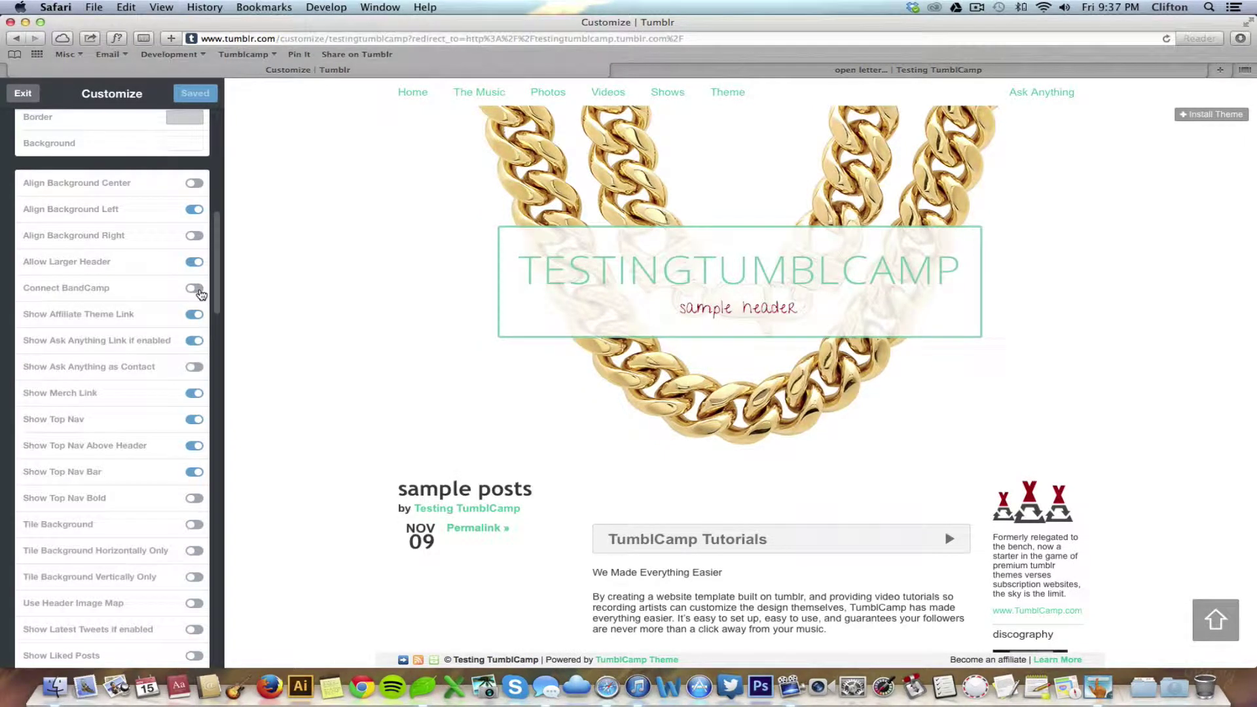
pyautogui.click(196, 290)
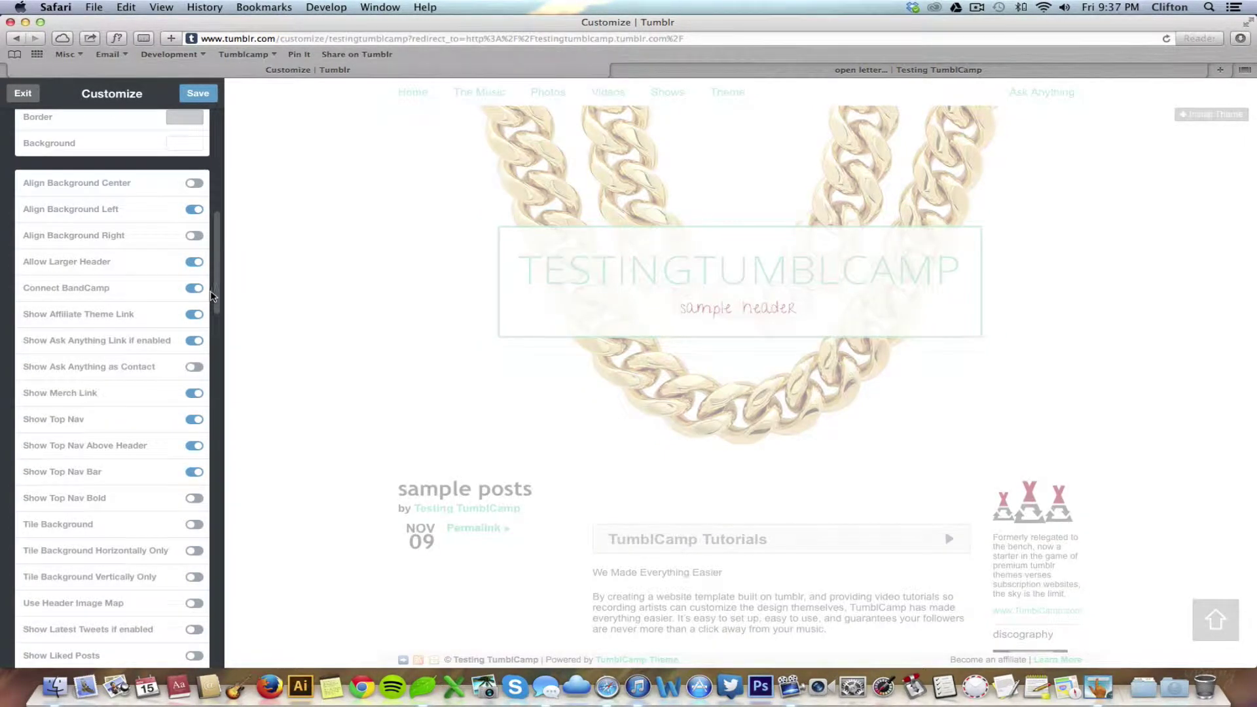
# Enter Bandcamp username 'testingtumblcamp' and save the theme settings.
pyautogui.scroll(-5, 211, 296)
pyautogui.scroll(-3, 213, 292)
pyautogui.scroll(-5, 212, 293)
pyautogui.scroll(-5, 213, 293)
pyautogui.scroll(-4, 213, 293)
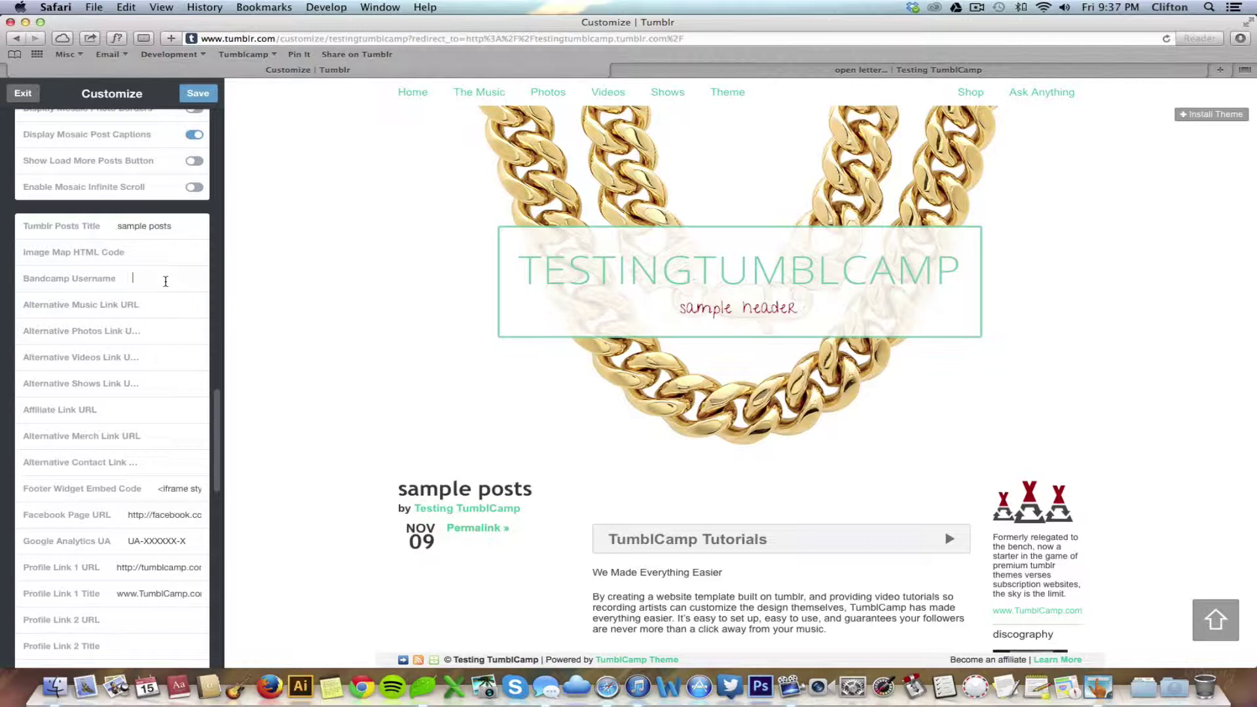
pyautogui.write('testingtumblcamp')
pyautogui.click(186, 305)
pyautogui.click(198, 91)
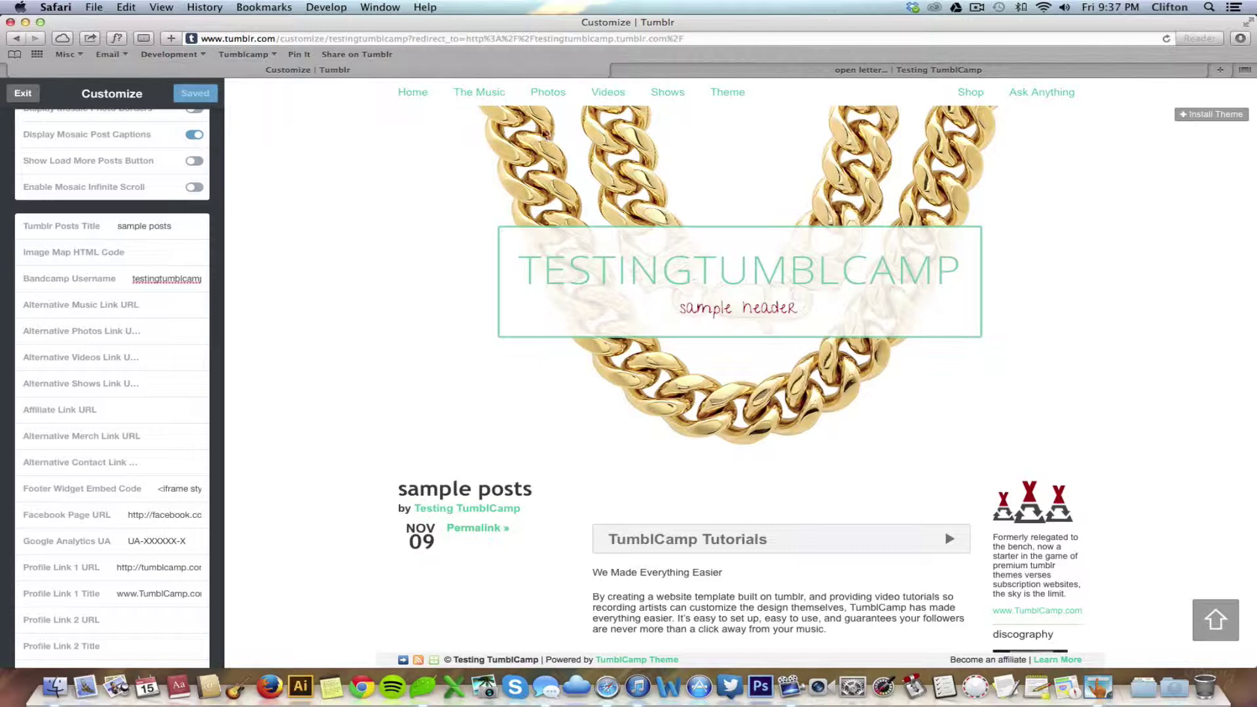
# Copy Tumblr's green link colour hex 32c295 and return to the Bandcamp track page.
pyautogui.moveTo(909, 69)
pyautogui.click(874, 71)
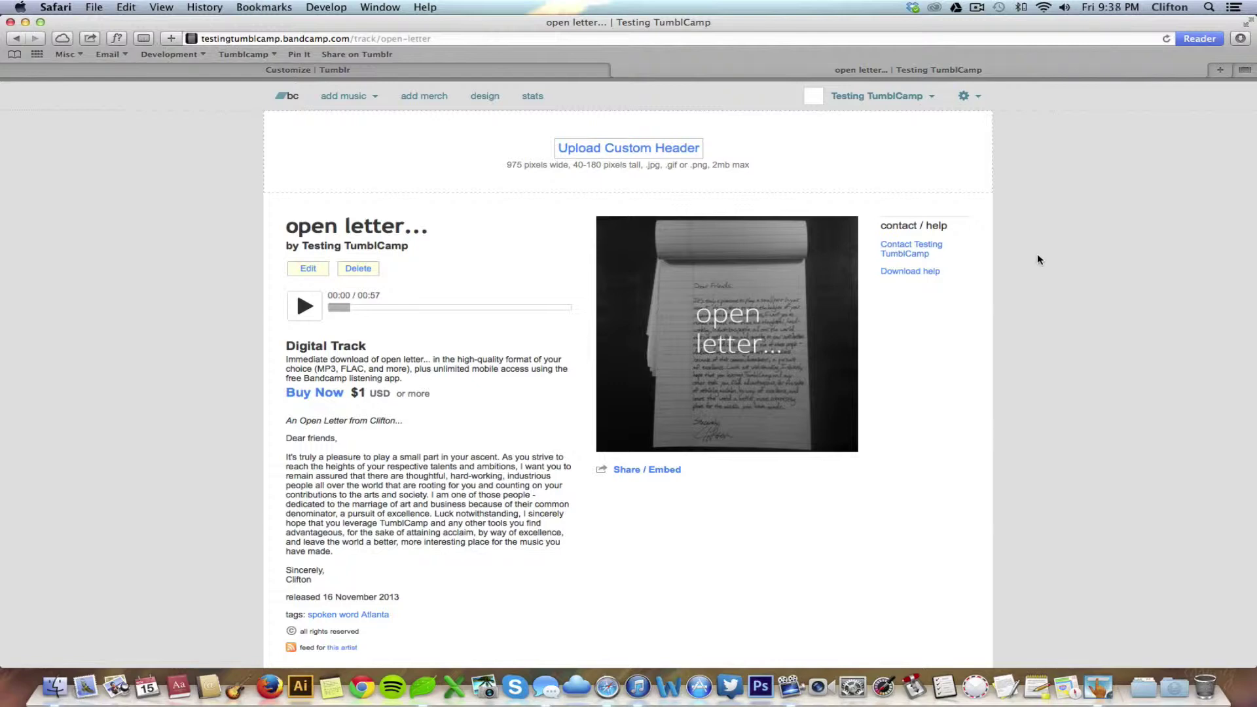
pyautogui.click(403, 64)
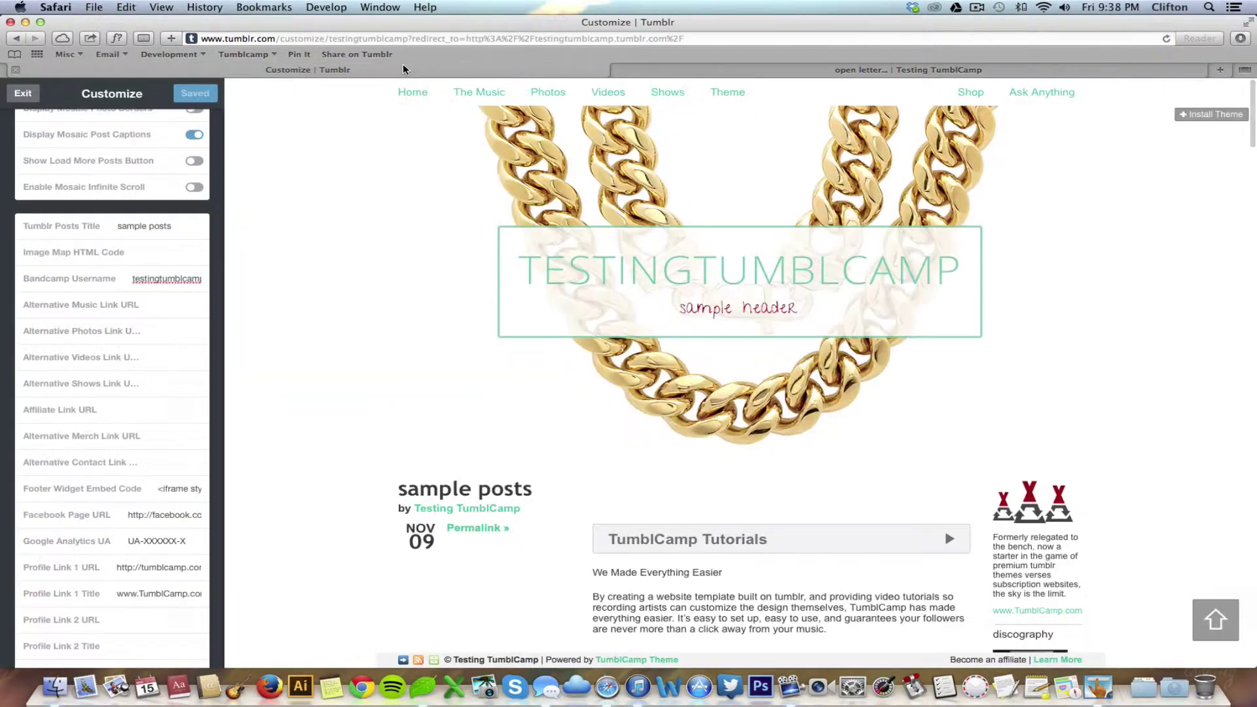
pyautogui.scroll(10, 212, 190)
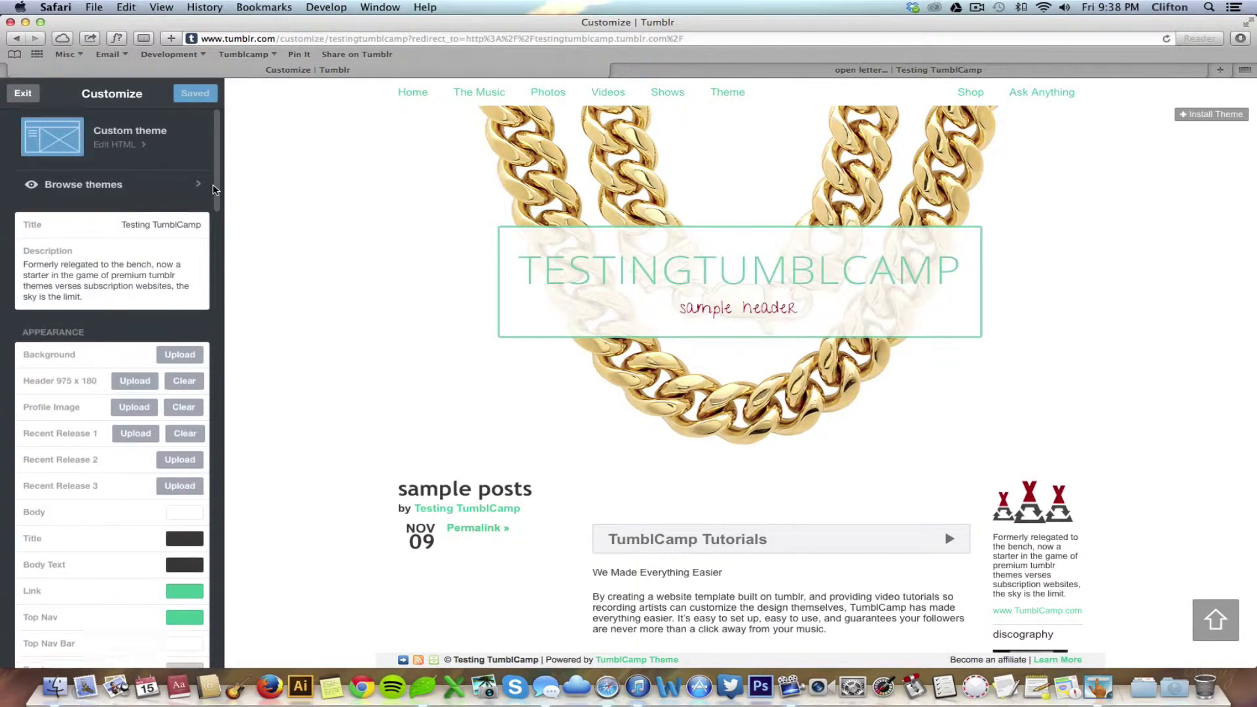
pyautogui.scroll(-10, 203, 222)
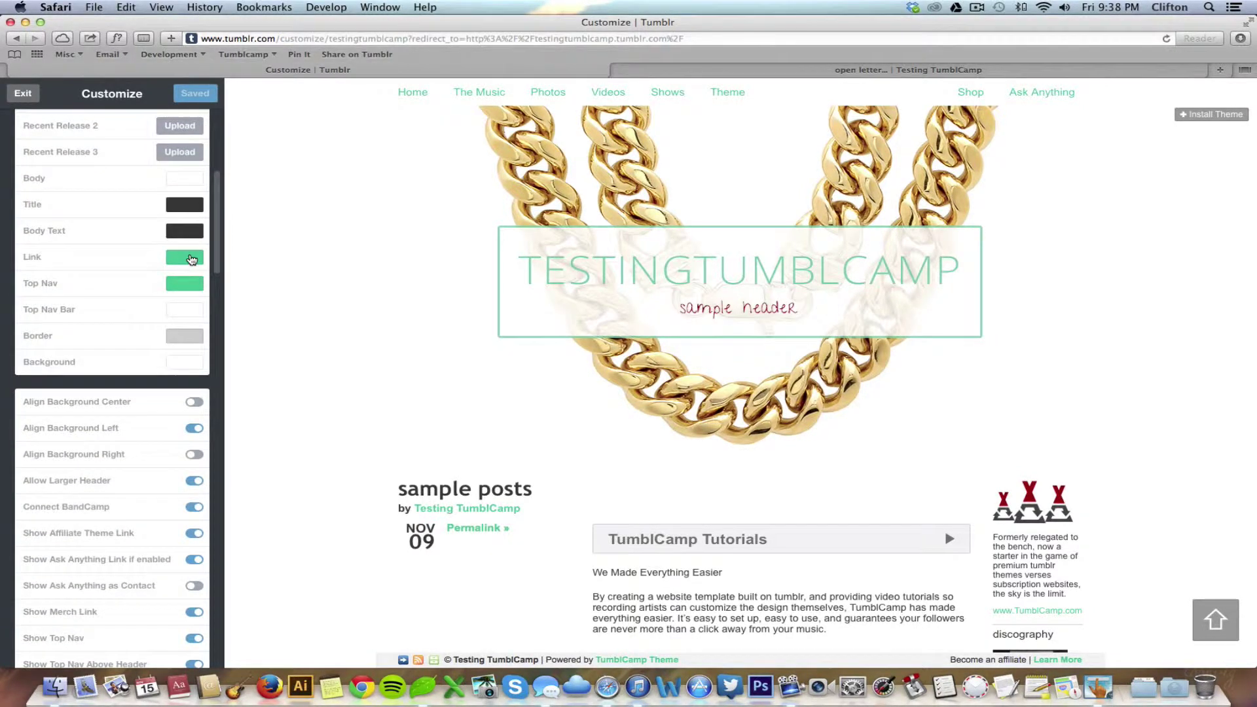
pyautogui.click(192, 260)
pyautogui.doubleClick(340, 347)
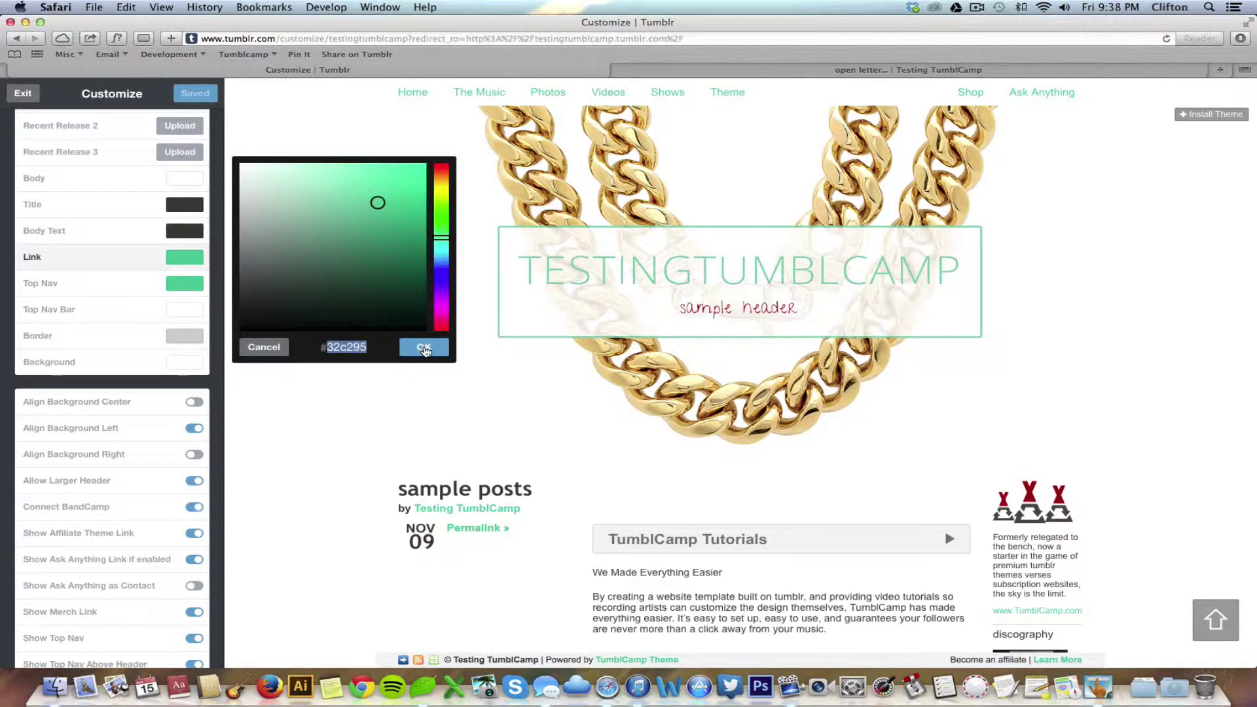
pyautogui.click(425, 349)
pyautogui.click(902, 68)
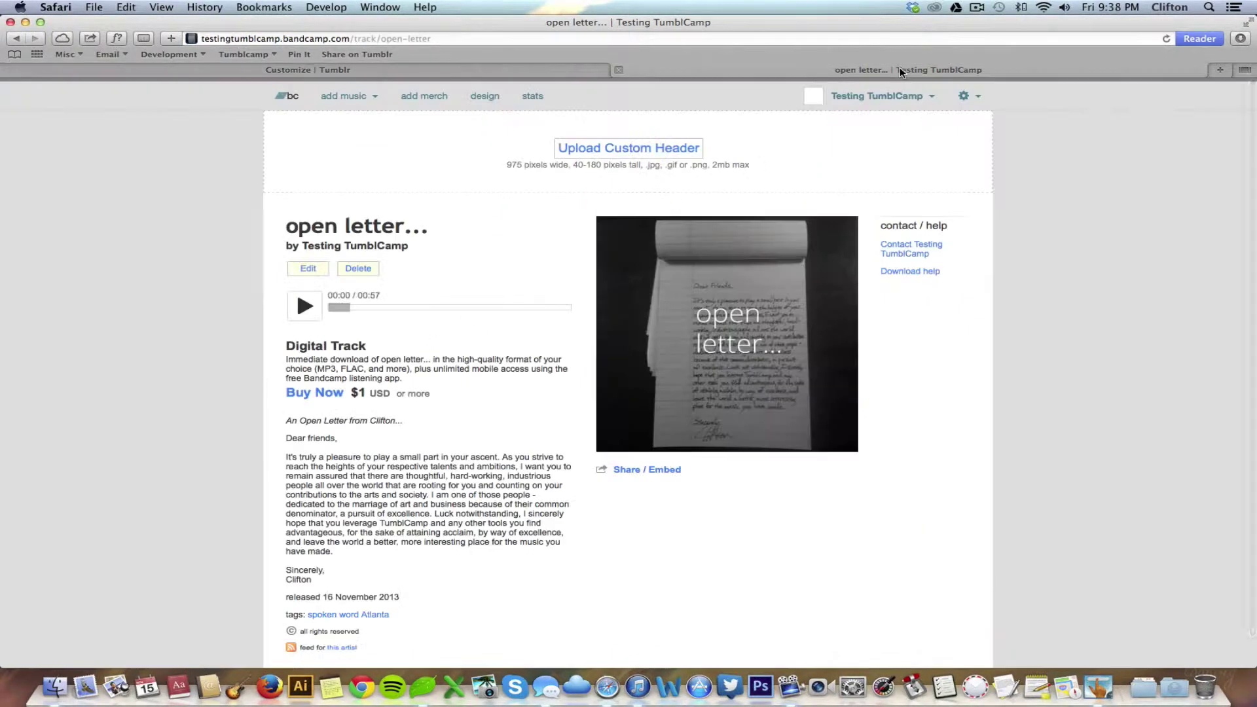
# In Edit Design, set link colour 32c295 and background colour #ffffff, and apply.
pyautogui.click(479, 98)
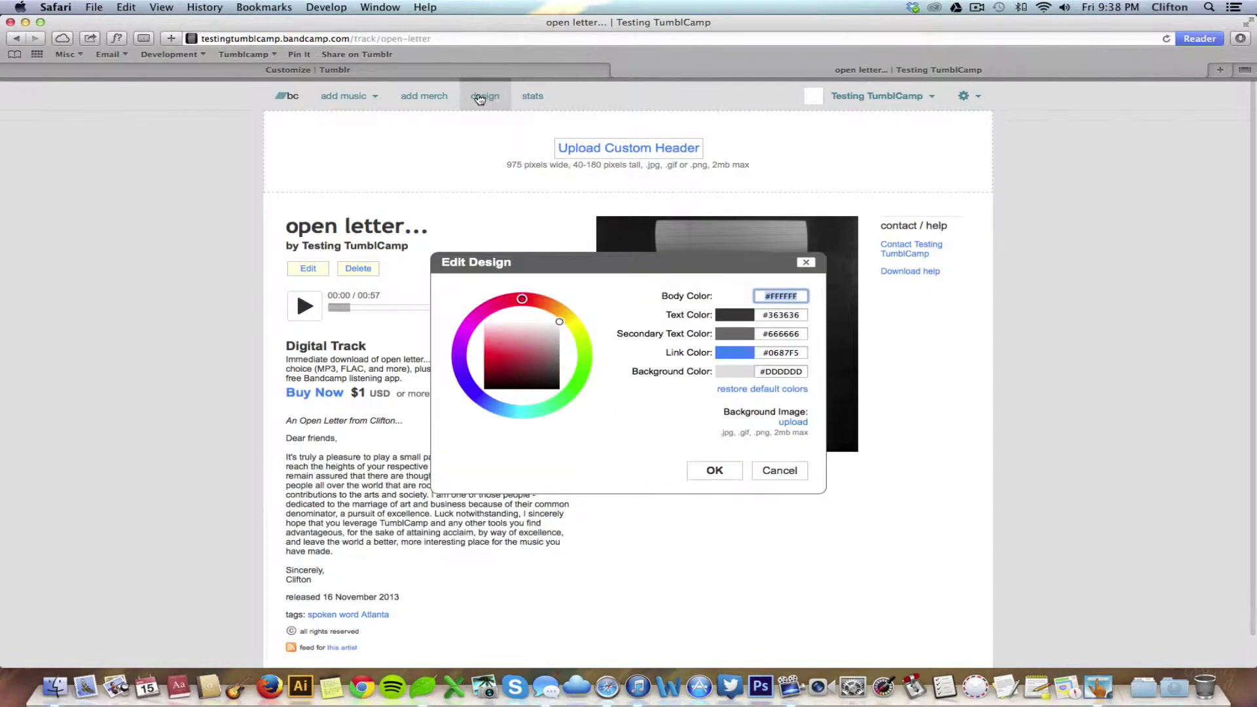
pyautogui.click(783, 351)
pyautogui.write('#32d295')
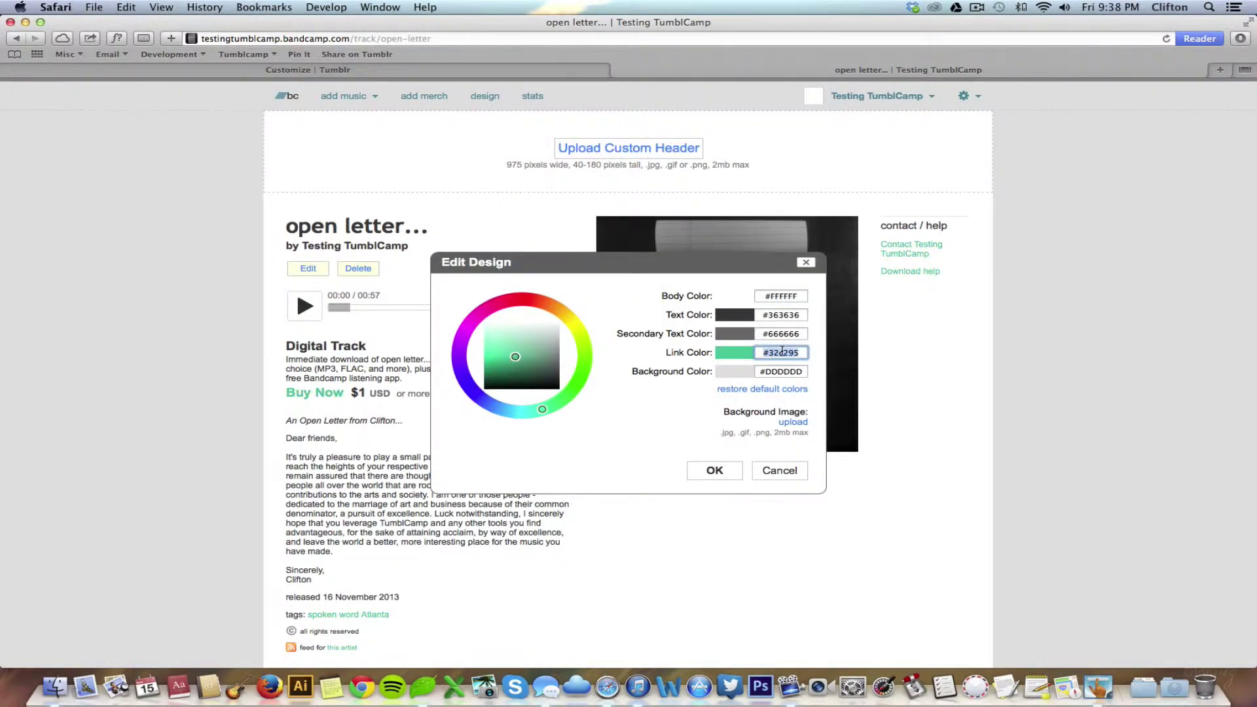
pyautogui.click(784, 372)
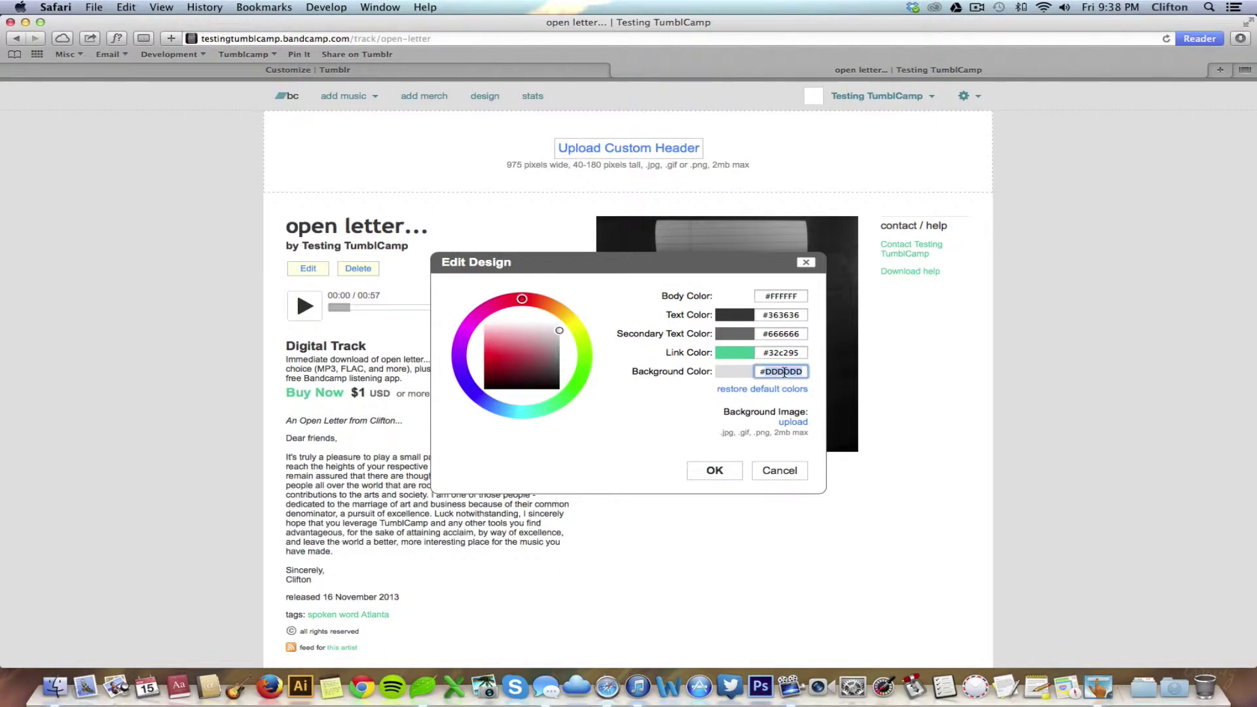
pyautogui.write('#ffffff')
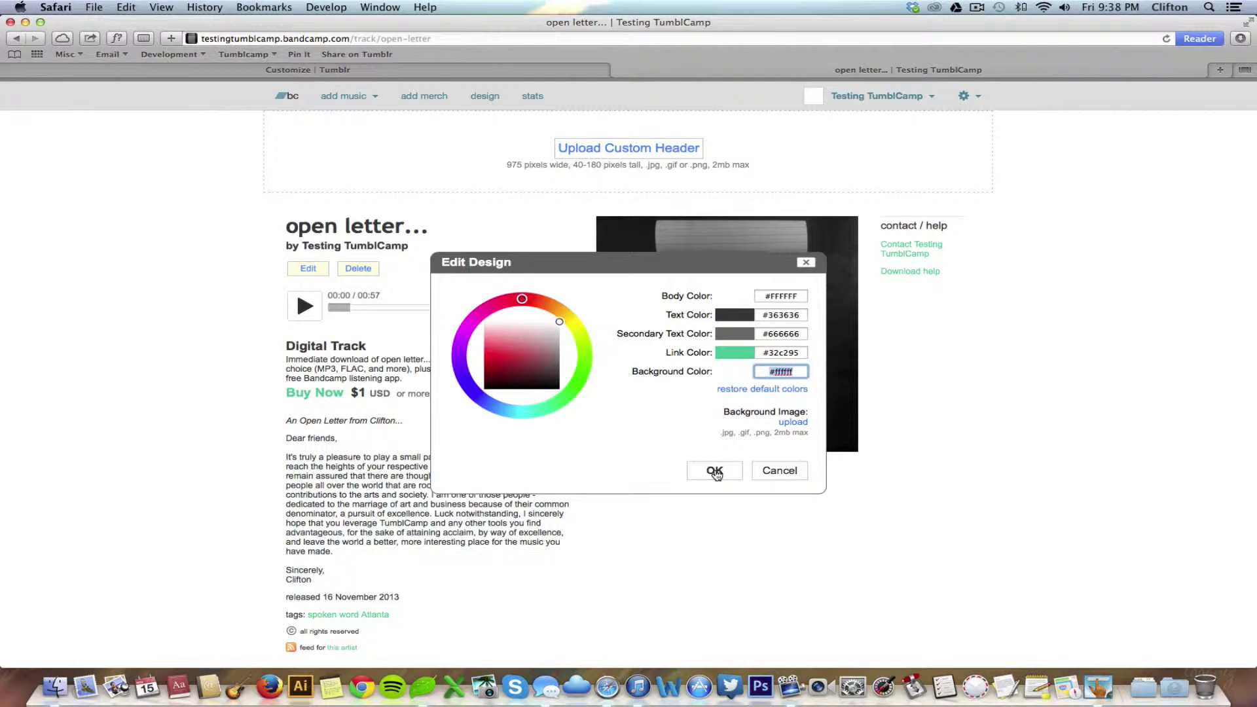
pyautogui.click(715, 473)
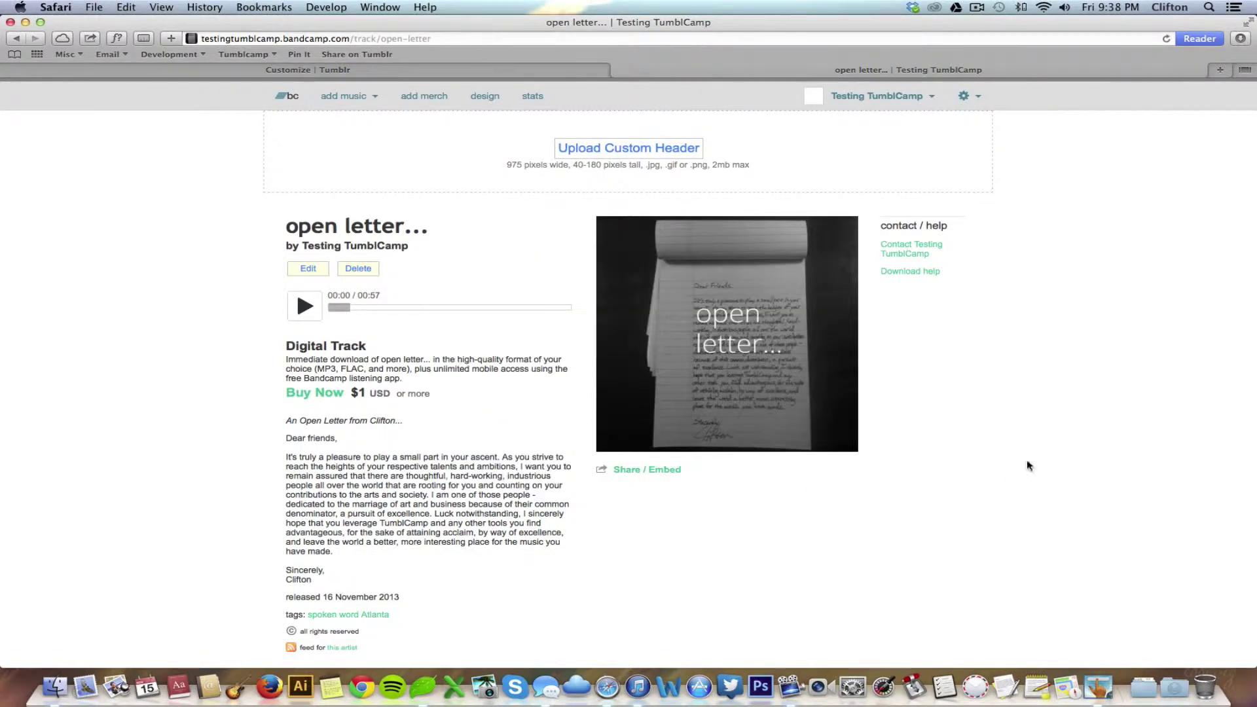
# Scroll down the recoloured Bandcamp track page.
pyautogui.scroll(-1, 1026, 465)
# Switch back to the Tumblr customization tab.
pyautogui.click(287, 70)
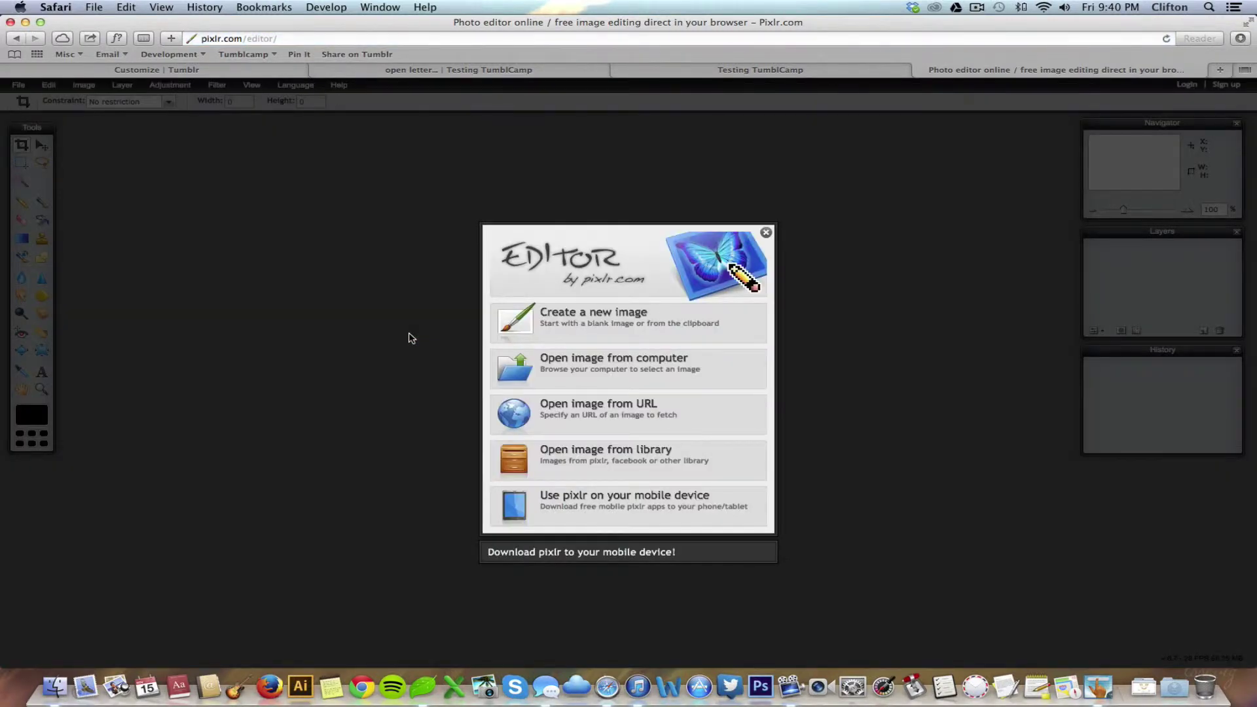
# Open the TestingTumblCamp Screen Shot file from the Desktop in Pixlr Editor.
pyautogui.click(603, 365)
pyautogui.click(562, 150)
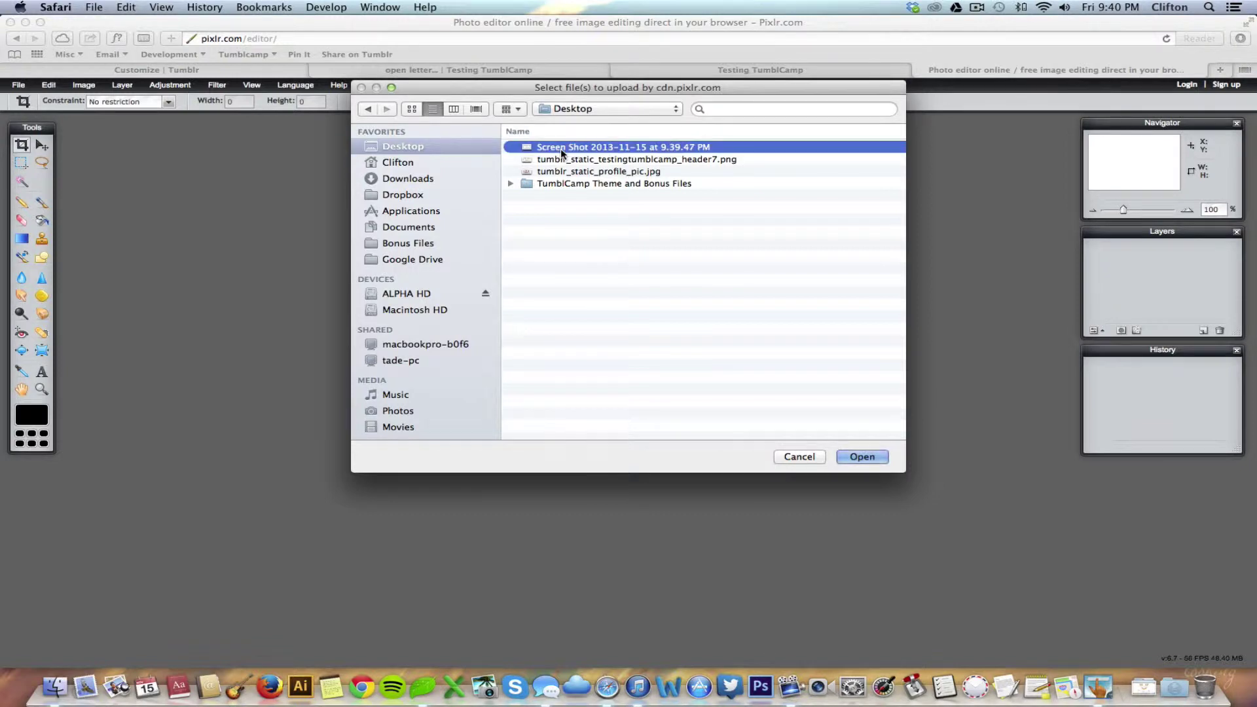
pyautogui.click(862, 458)
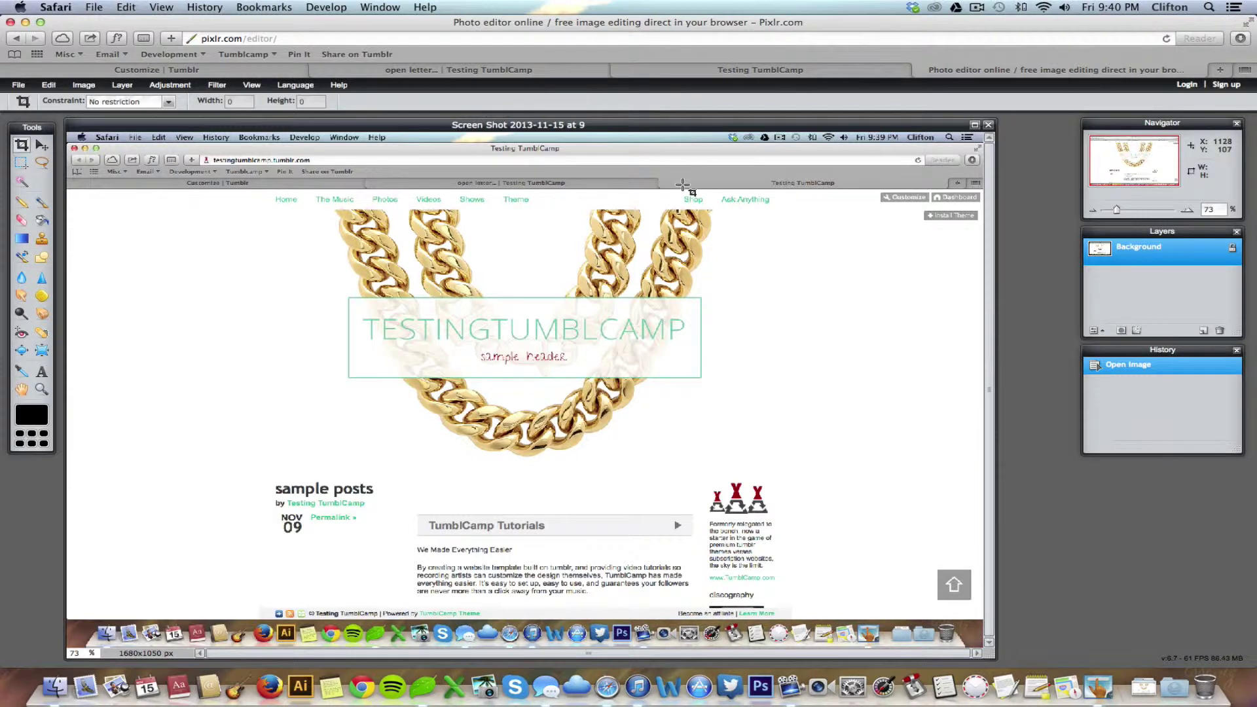
# Duplicate the Background layer and resize the canvas to 975 × 180, anchored top centre.
pyautogui.rightClick(1180, 257)
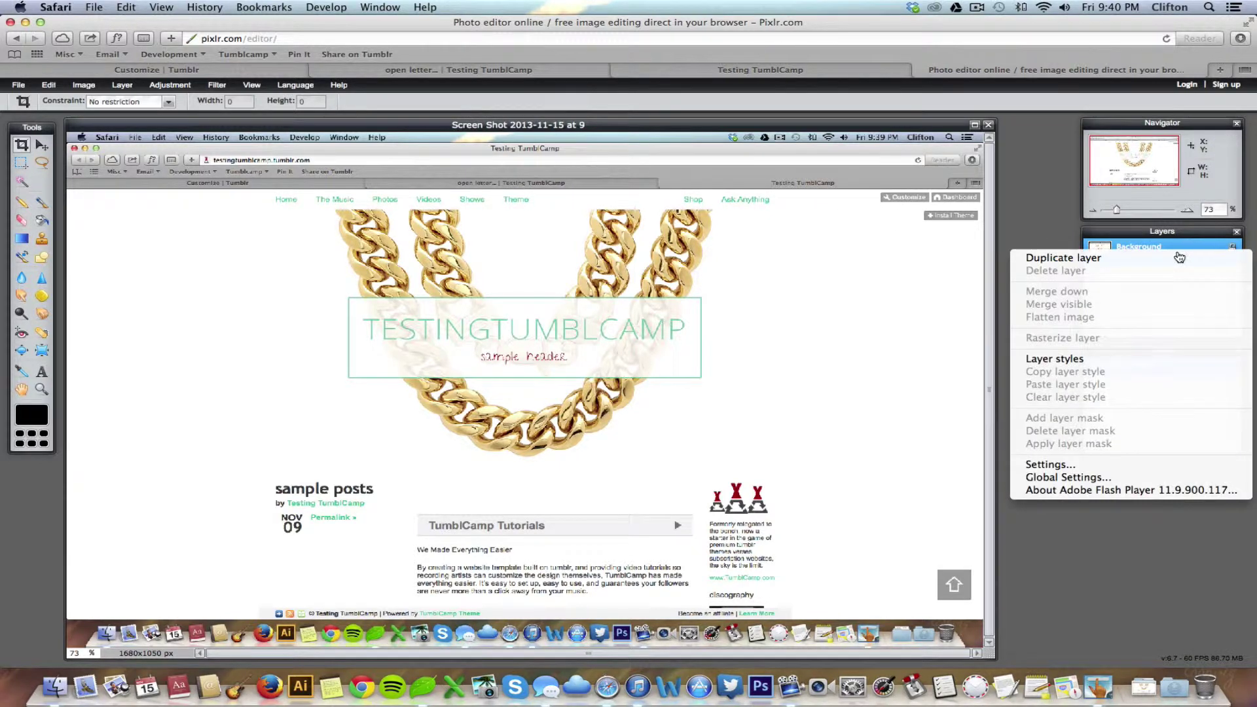
pyautogui.click(1169, 262)
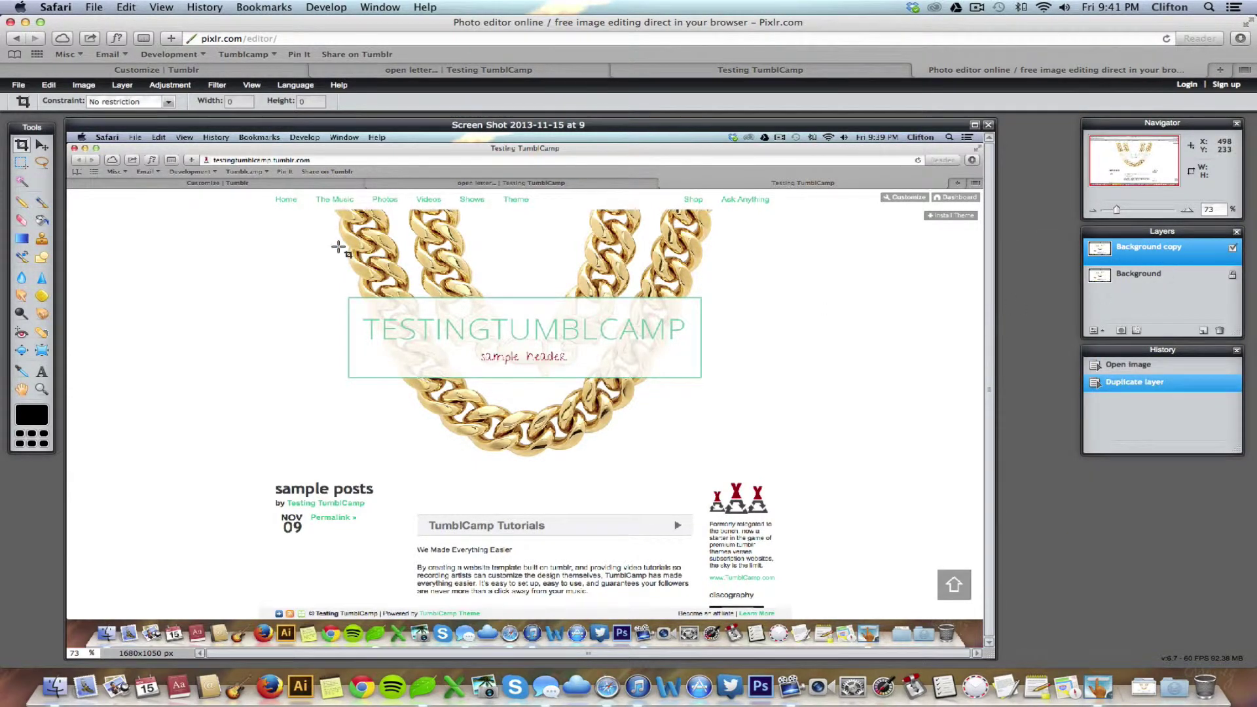
pyautogui.click(60, 86)
pyautogui.moveTo(83, 84)
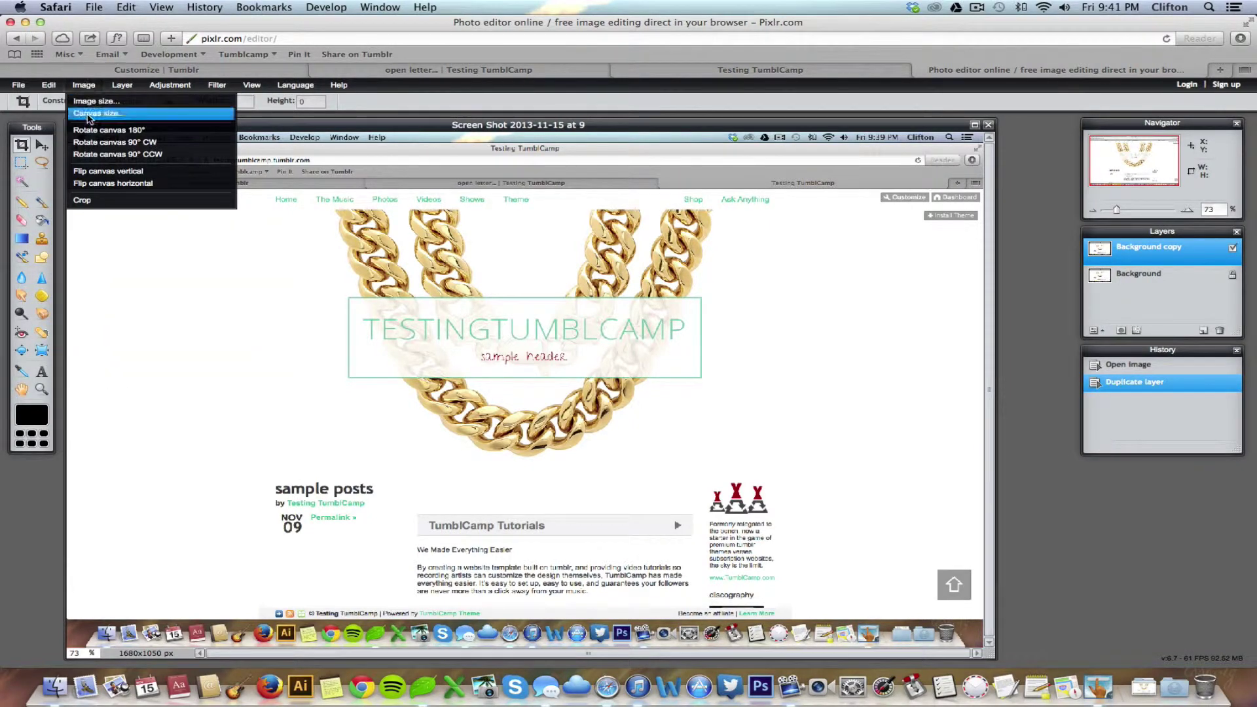
pyautogui.click(89, 114)
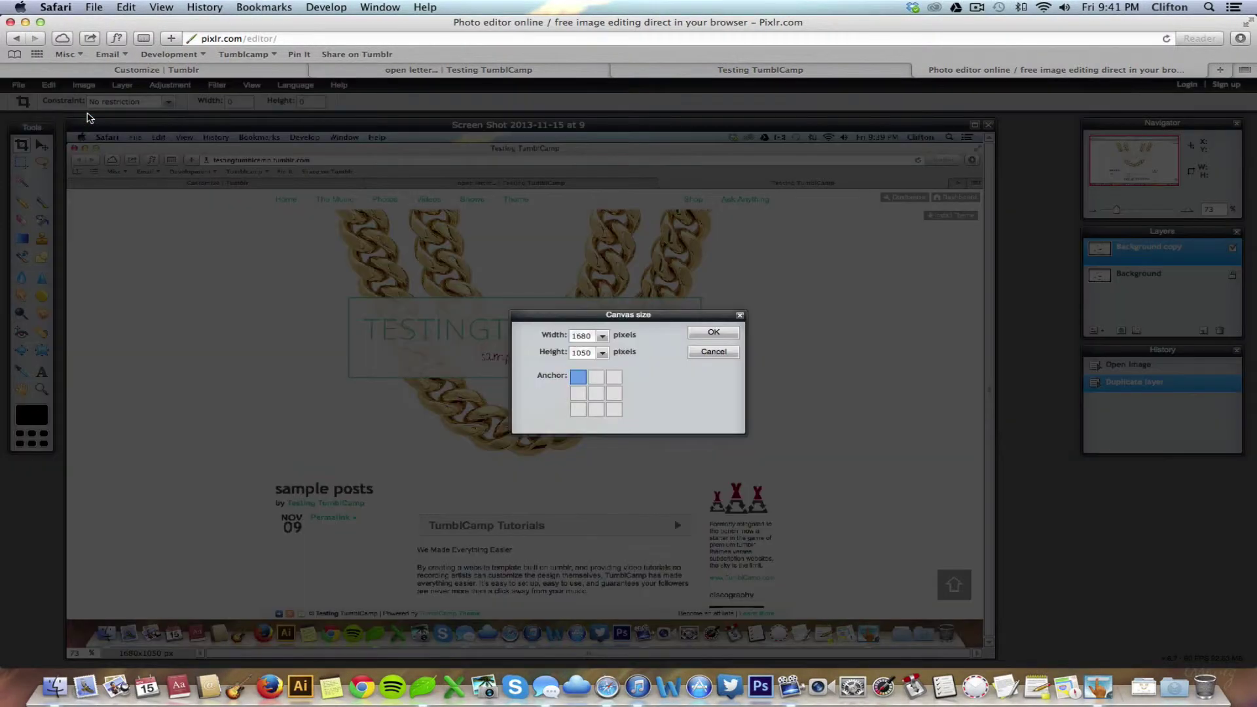
pyautogui.doubleClick(582, 335)
pyautogui.write('975')
pyautogui.doubleClick(579, 353)
pyautogui.write('1')
pyautogui.click(597, 380)
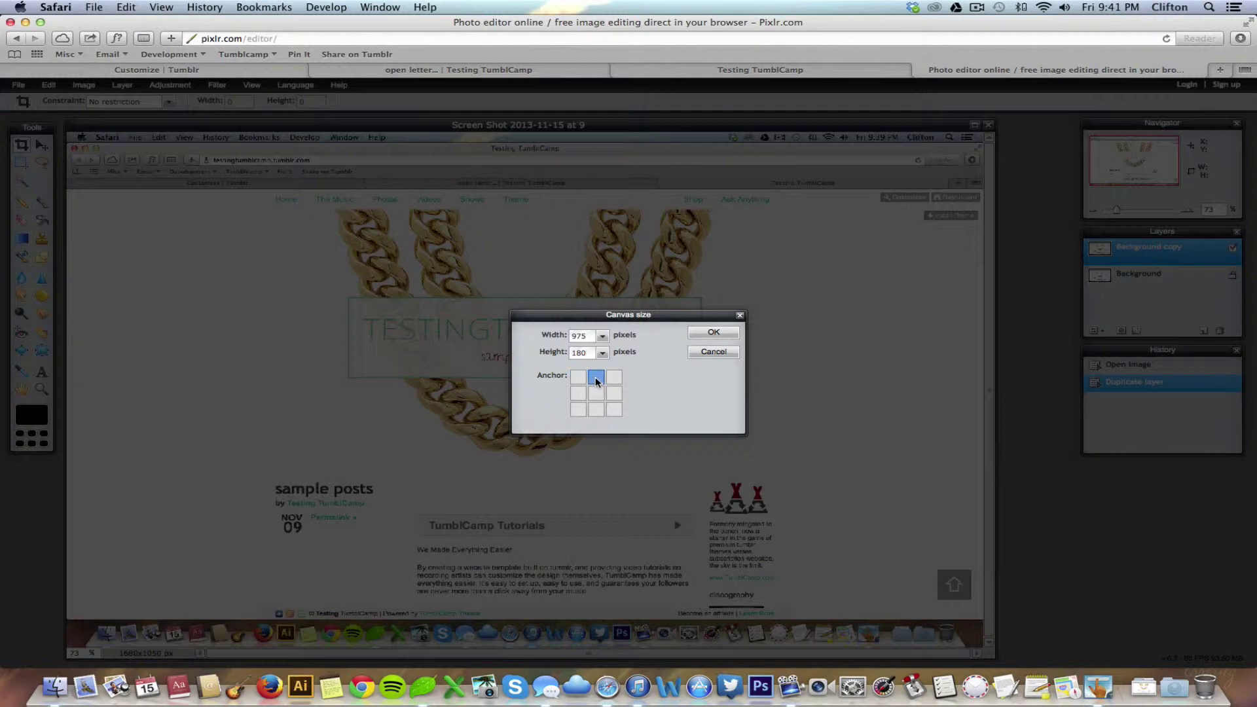
pyautogui.click(708, 334)
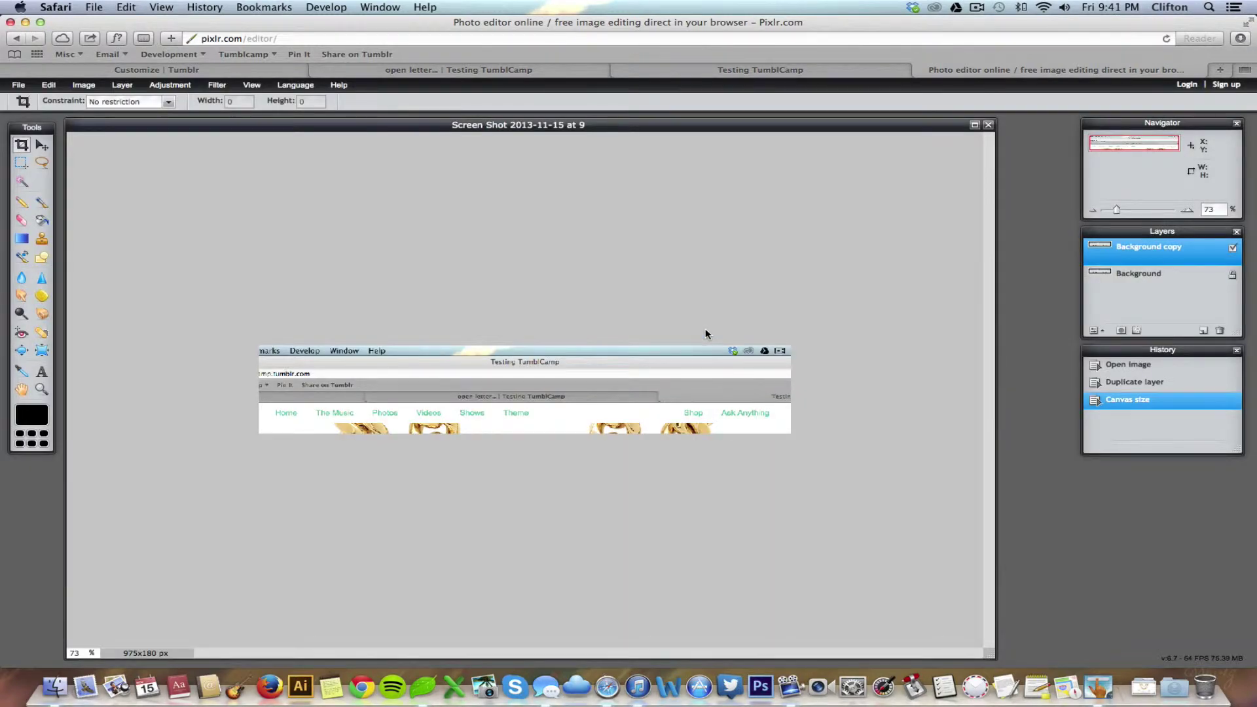
# Nudge the screenshot layer up with the Move tool, zooming in twice to check the banner.
pyautogui.click(41, 147)
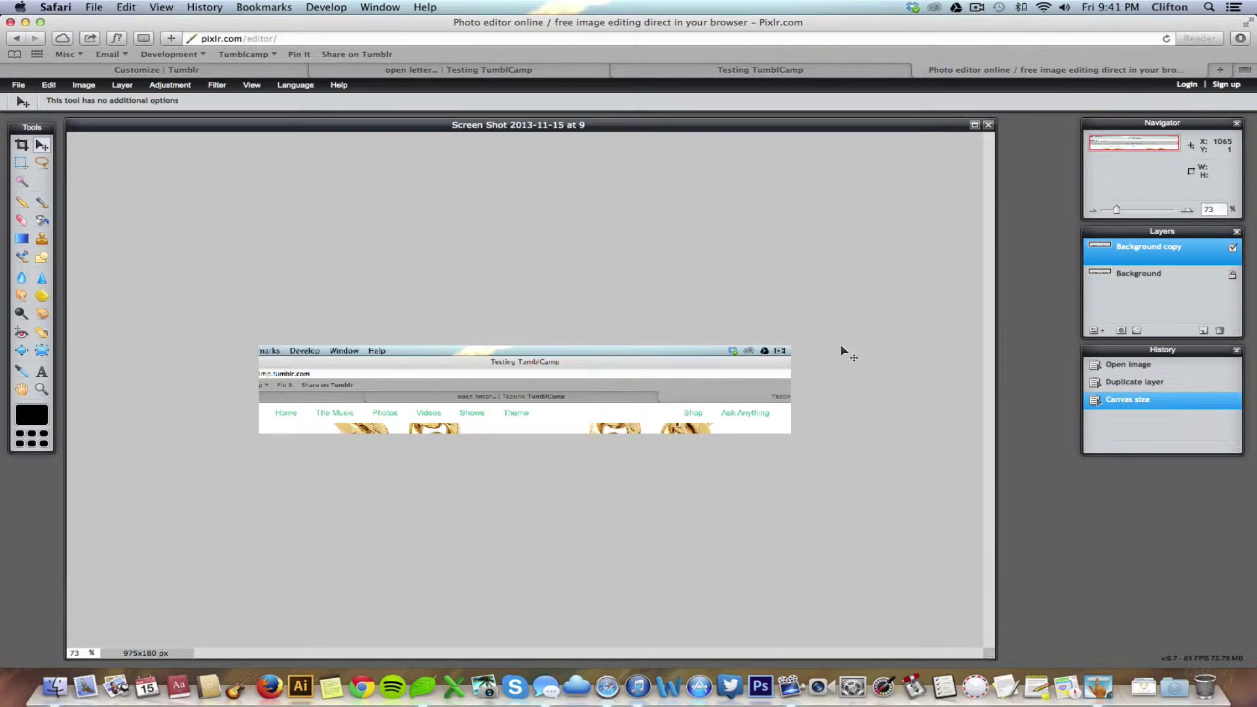
pyautogui.press('Up')
pyautogui.press('Up')
pyautogui.press('Up')
pyautogui.press('Up')
pyautogui.press('Up')
pyautogui.press('Up')
pyautogui.press('Up')
pyautogui.press('Up')
pyautogui.press('Up')
pyautogui.press('Up')
pyautogui.press('Up')
pyautogui.press('Up')
pyautogui.press('Up')
pyautogui.press('Up')
pyautogui.press('Up')
pyautogui.press('Up')
pyautogui.press('Up')
pyautogui.press('Up')
pyautogui.press('Up')
pyautogui.press('Up')
pyautogui.press('Up')
pyautogui.press('Up')
pyautogui.press('Up')
pyautogui.press('Up')
pyautogui.press('Up')
pyautogui.press('Up')
pyautogui.press('Up')
pyautogui.press('Up')
pyautogui.press('Up')
pyautogui.press('Up')
pyautogui.press('Up')
pyautogui.press('Up')
pyautogui.press('Up')
pyautogui.press('Up')
pyautogui.press('Up')
pyautogui.press('Up')
pyautogui.press('Up')
pyautogui.press('Up')
pyautogui.press('Up')
pyautogui.press('Up')
pyautogui.press('Up')
pyautogui.press('Up')
pyautogui.press('Up')
pyautogui.press('Up')
pyautogui.press('Up')
pyautogui.press('Up')
pyautogui.press('Up')
pyautogui.press('Up')
pyautogui.press('Up')
pyautogui.press('Up')
pyautogui.press('Up')
pyautogui.press('Up')
pyautogui.press('Up')
pyautogui.press('Up')
pyautogui.press('Up')
pyautogui.press('Up')
pyautogui.press('Up')
pyautogui.press('Up')
pyautogui.press('Up')
pyautogui.press('Up')
pyautogui.press('Up')
pyautogui.press('Up')
pyautogui.press('Up')
pyautogui.press('Up')
pyautogui.press('Up')
pyautogui.press('Up')
pyautogui.press('Up')
pyautogui.press('Up')
pyautogui.press('Up')
pyautogui.press('Up')
pyautogui.press('Up')
pyautogui.press('Up')
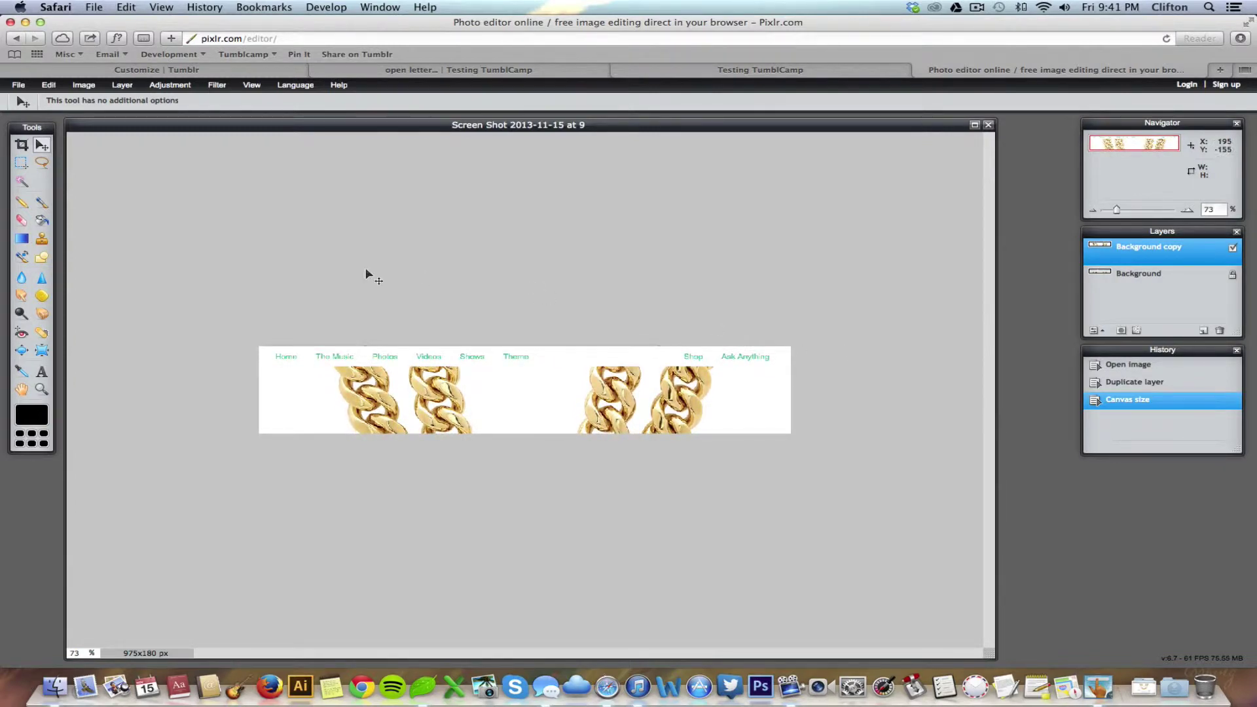
pyautogui.click(255, 86)
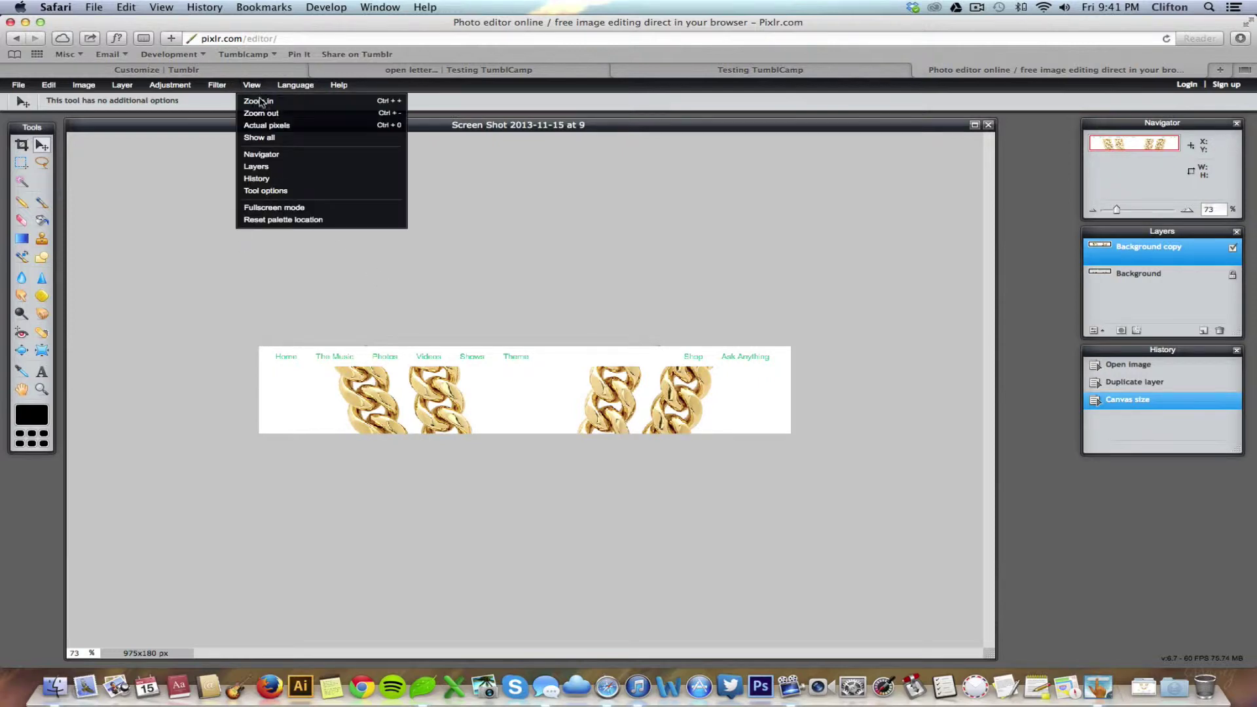
pyautogui.click(260, 102)
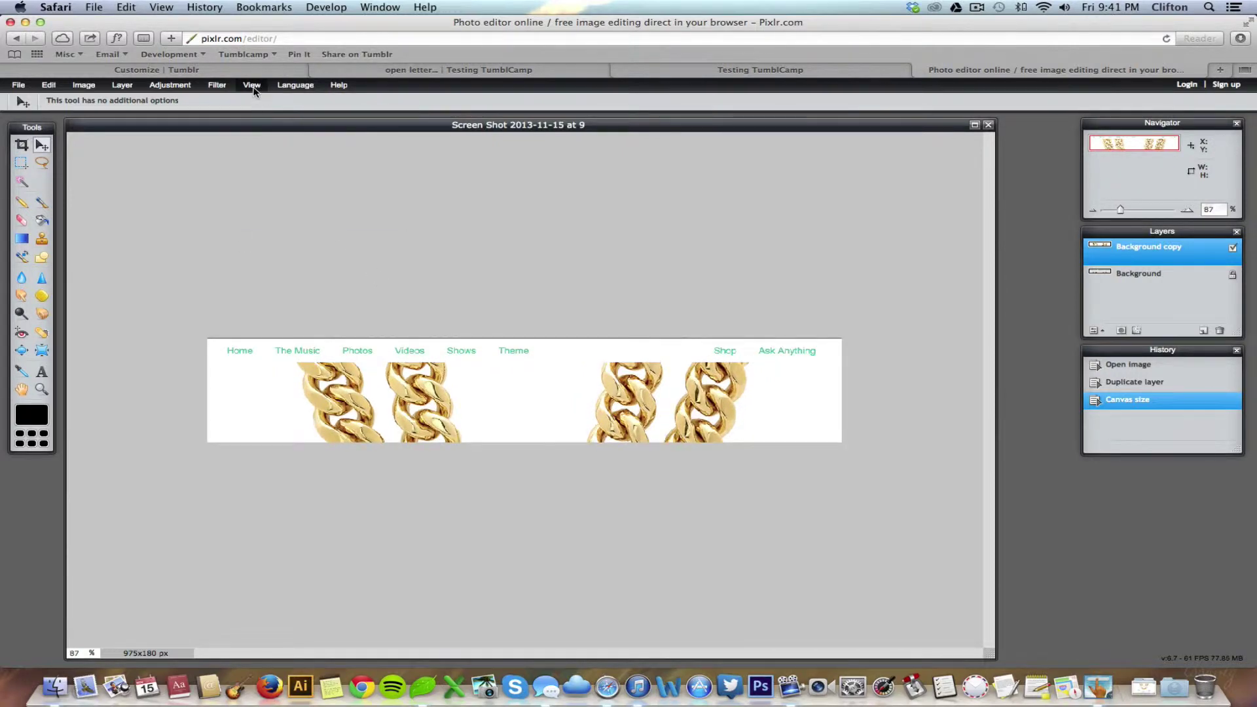
pyautogui.click(254, 86)
pyautogui.click(256, 103)
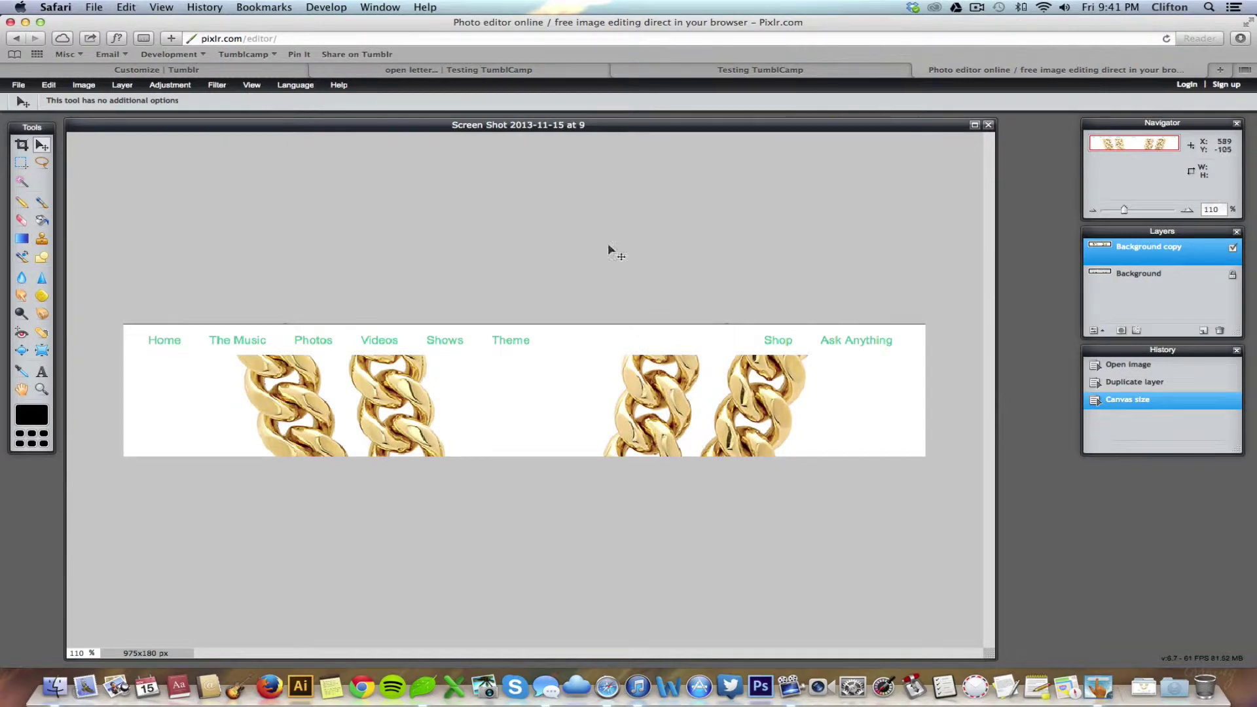
pyautogui.press('Up')
pyautogui.press('Up')
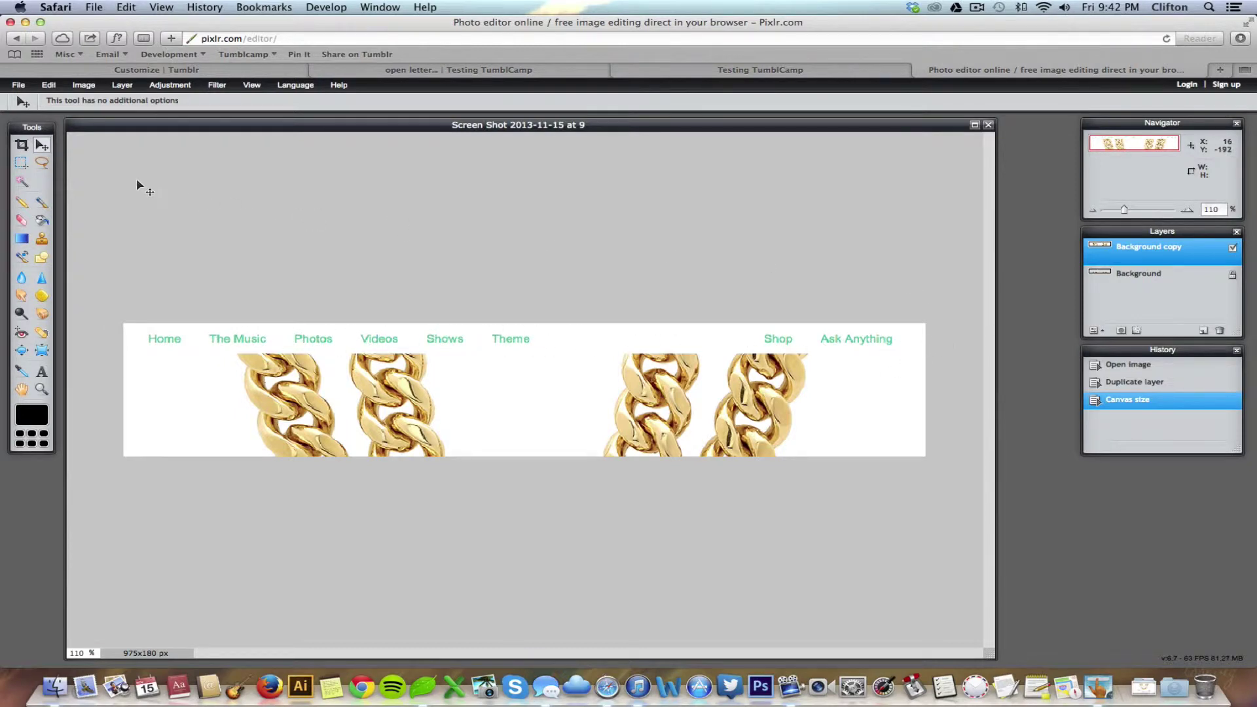
# Save the banner to the Desktop as a PNG named 'bandcamp header'.
pyautogui.click(19, 85)
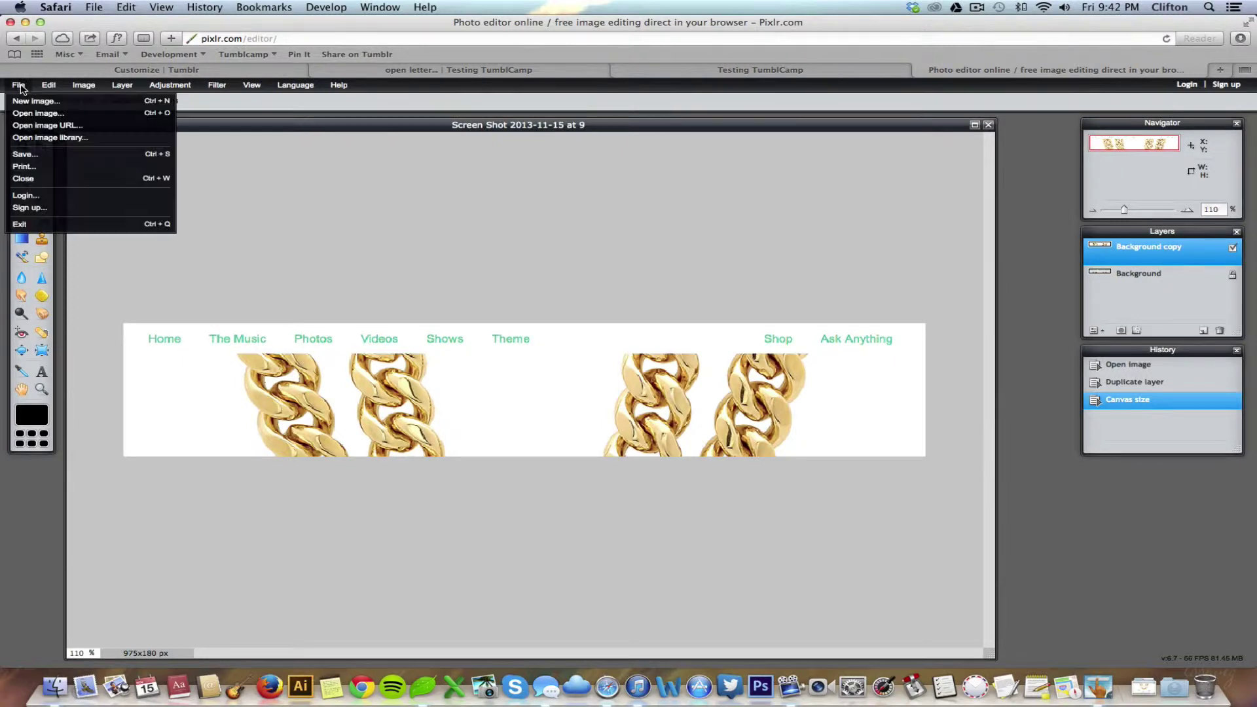
pyautogui.click(24, 154)
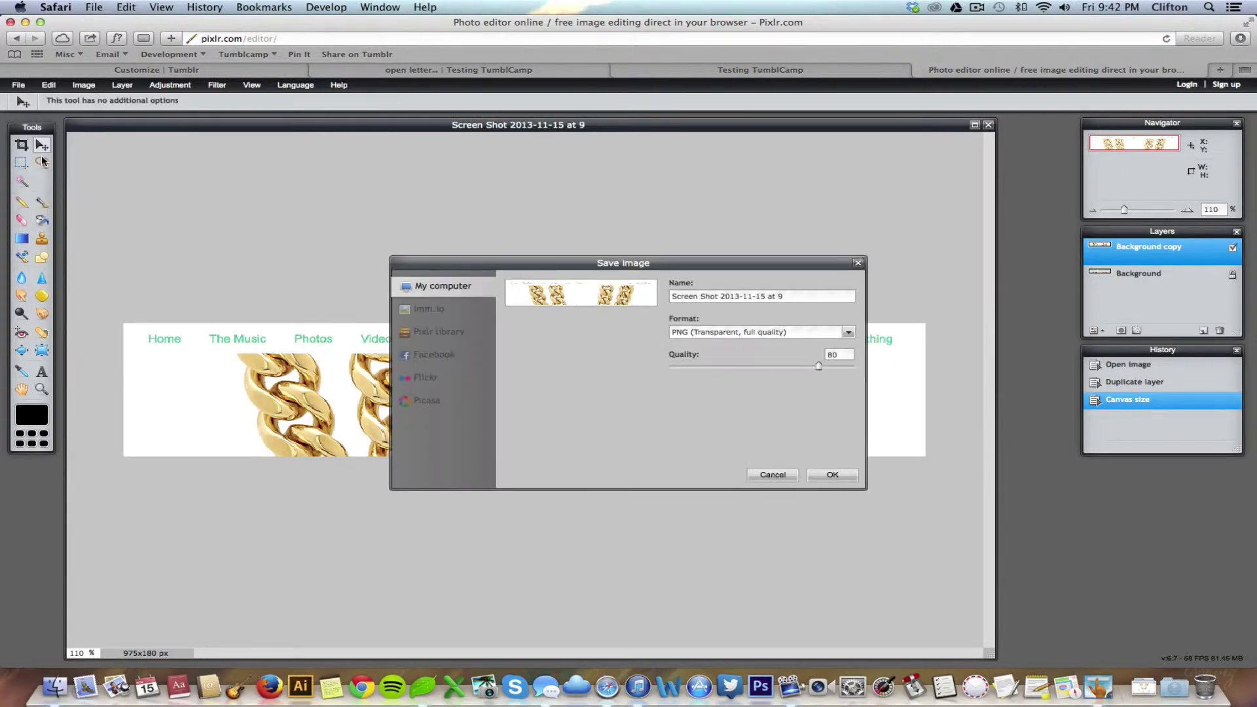
pyautogui.doubleClick(721, 296)
pyautogui.click(721, 296)
pyautogui.tripleClick(721, 297)
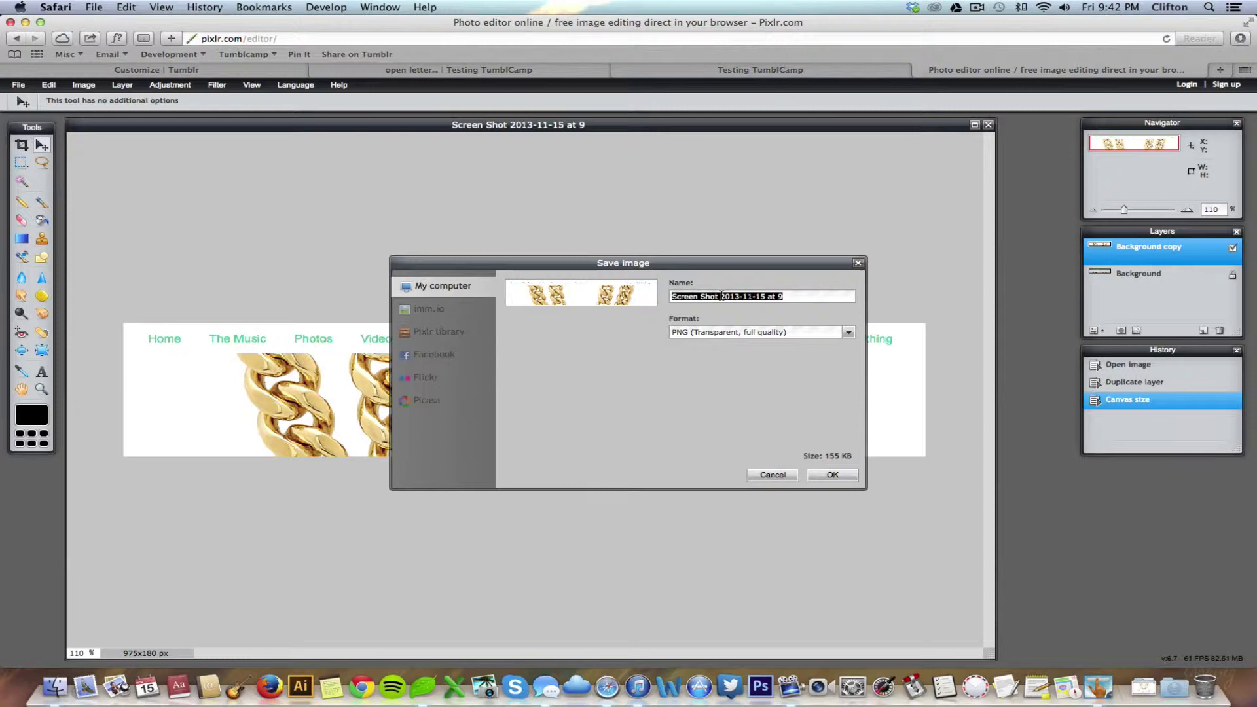
pyautogui.write('bandcamp header')
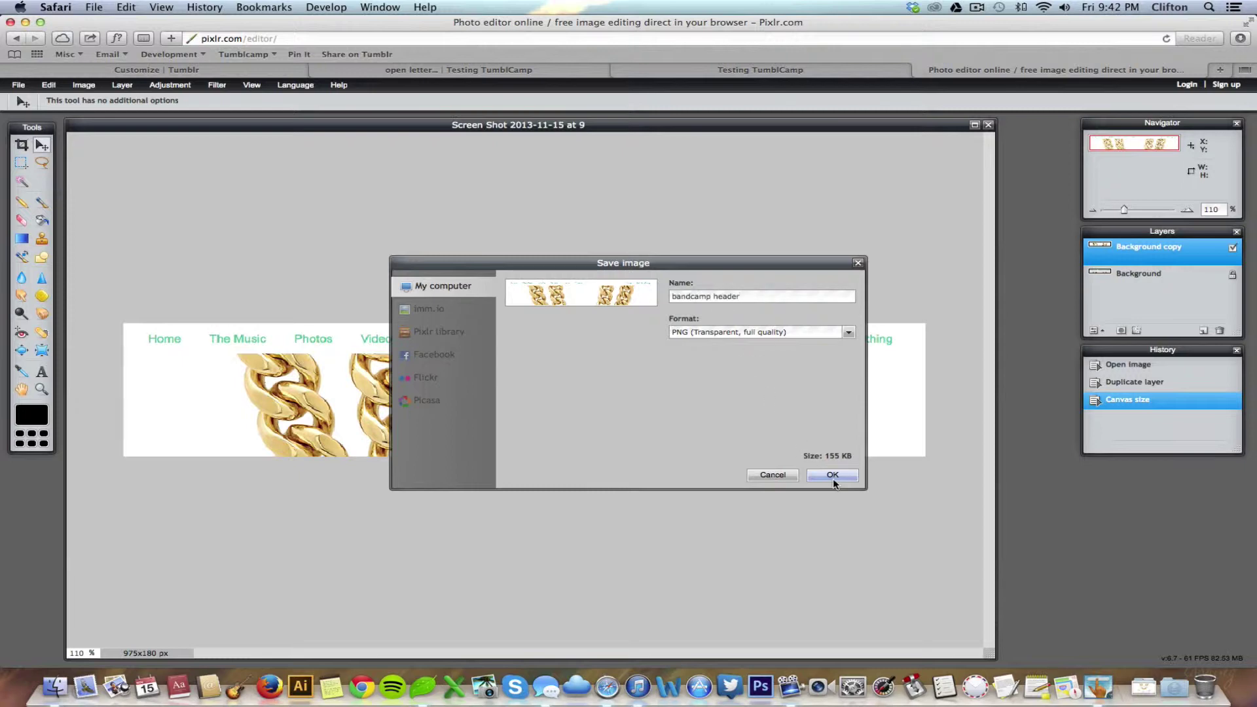
pyautogui.click(833, 474)
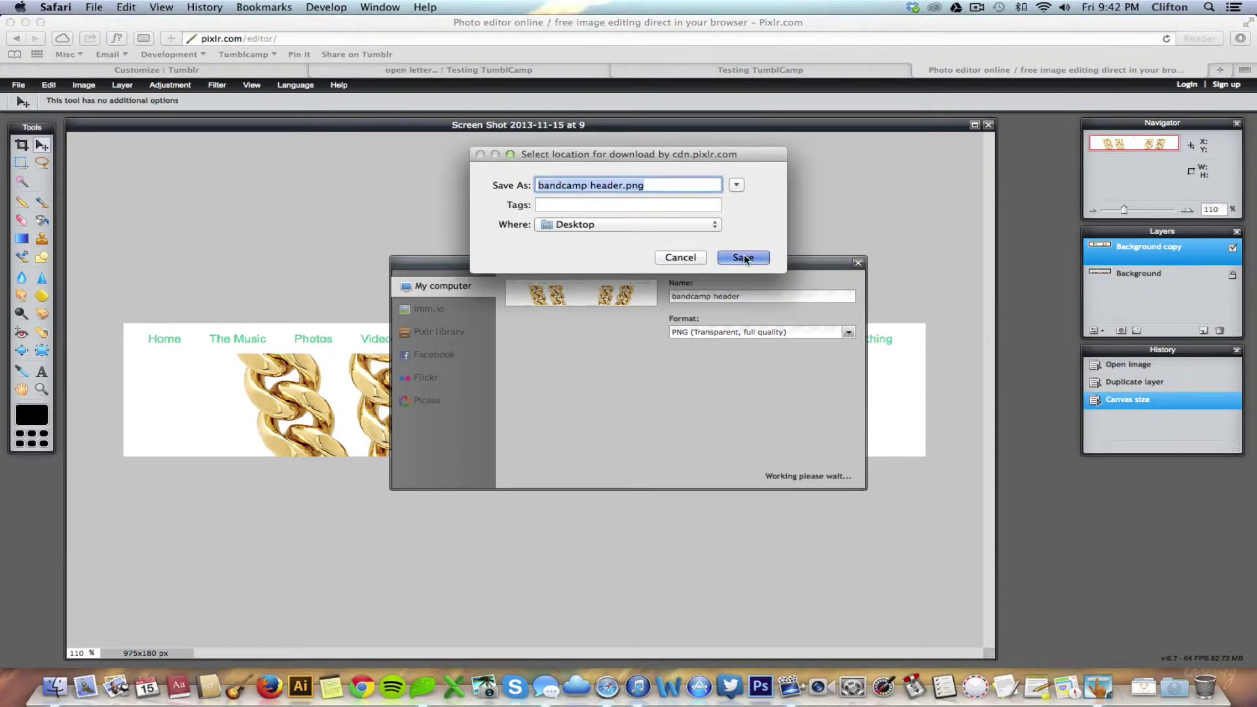
pyautogui.click(744, 258)
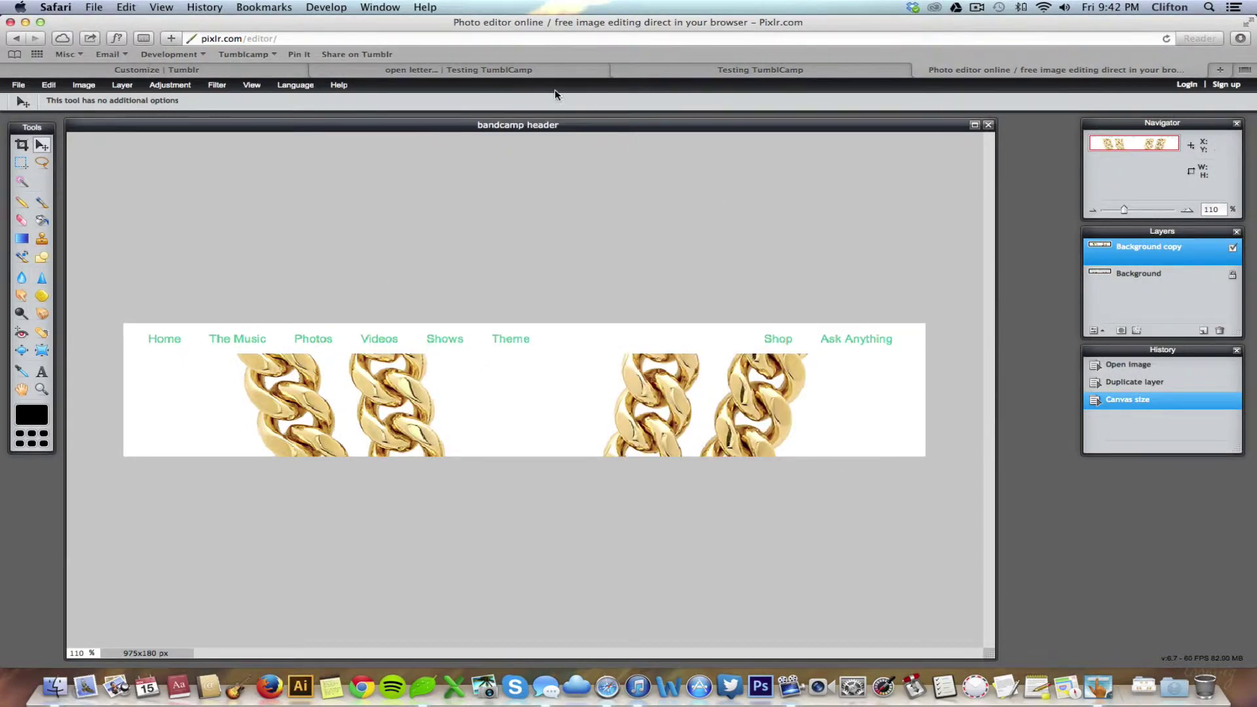
# Upload bandcamp header.png as the Bandcamp track page's custom header.
pyautogui.click(501, 69)
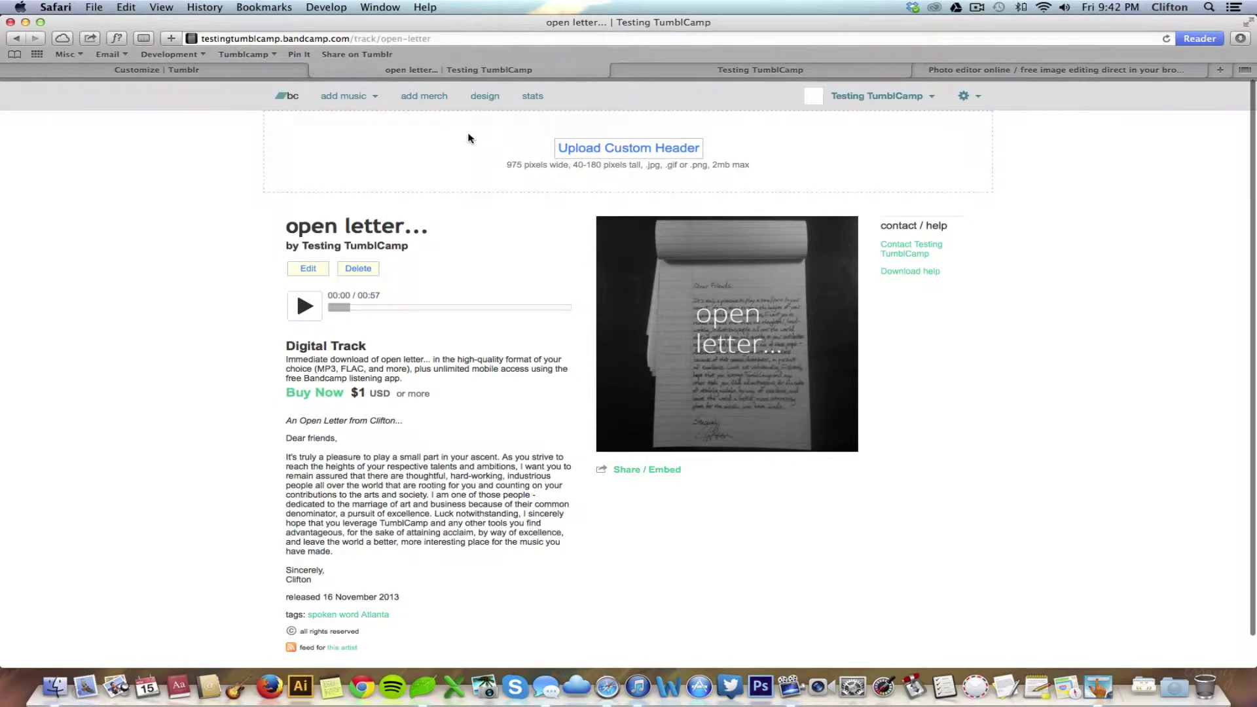
pyautogui.click(625, 149)
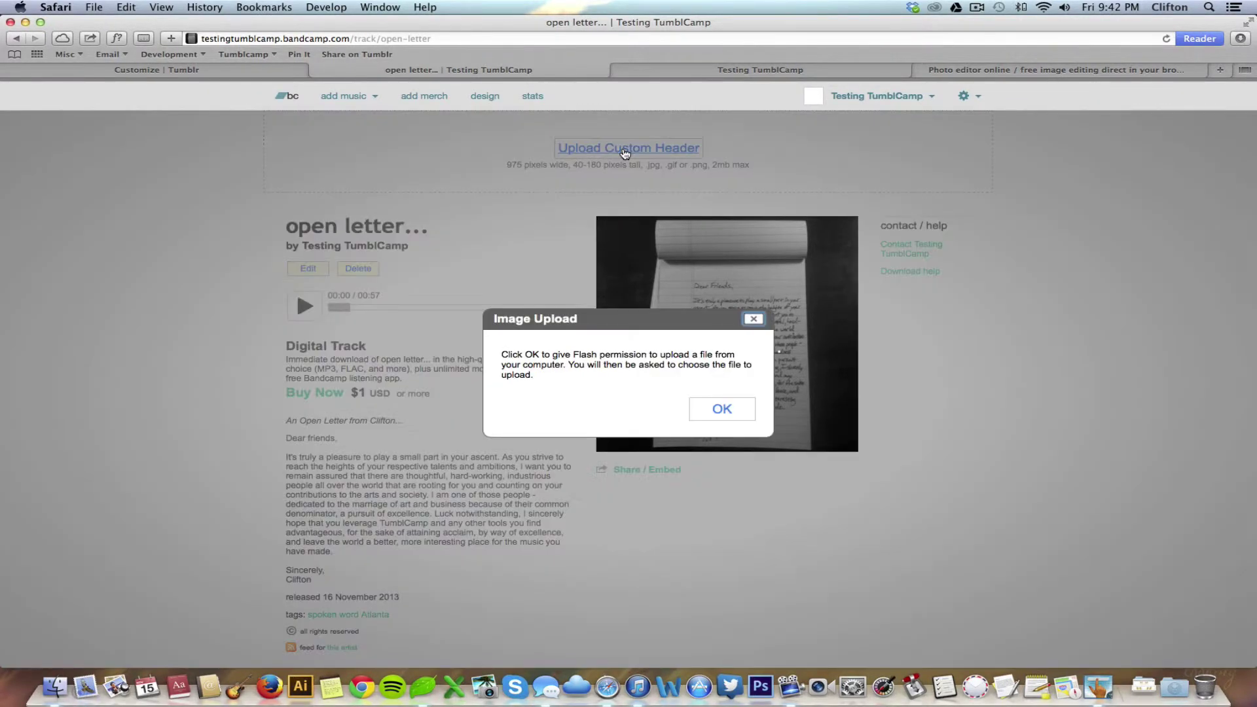
pyautogui.click(714, 412)
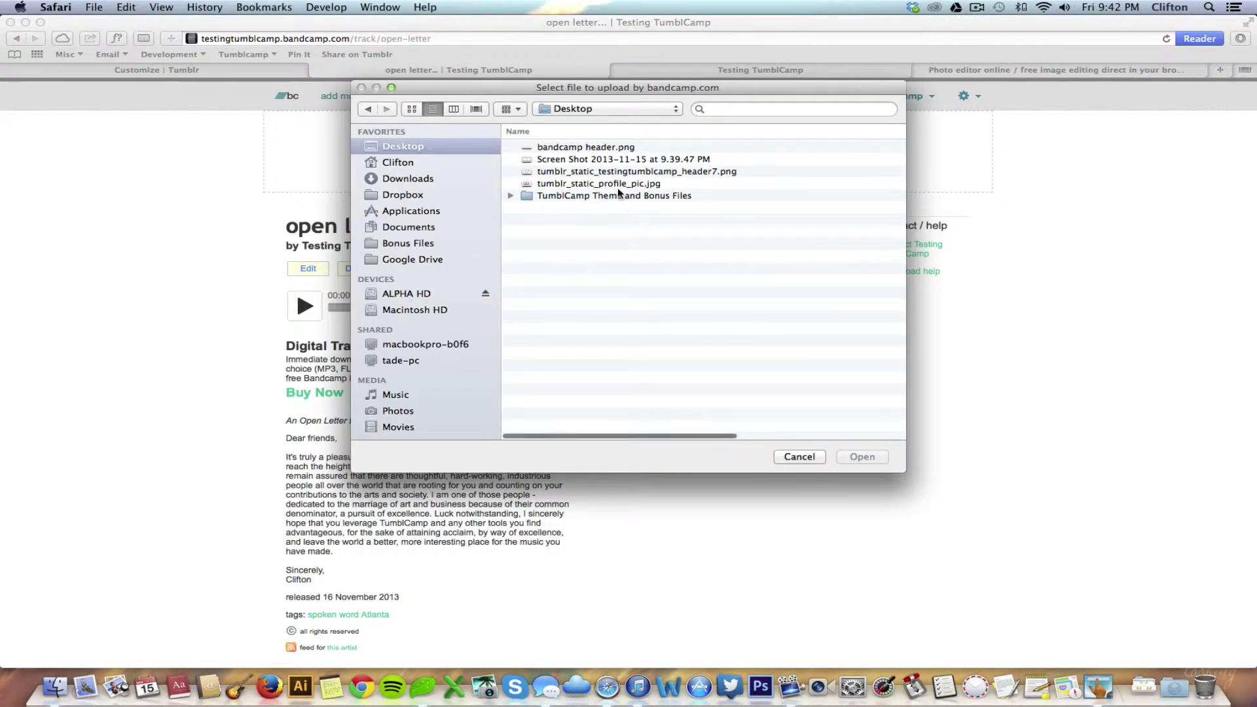
pyautogui.click(572, 149)
pyautogui.click(862, 457)
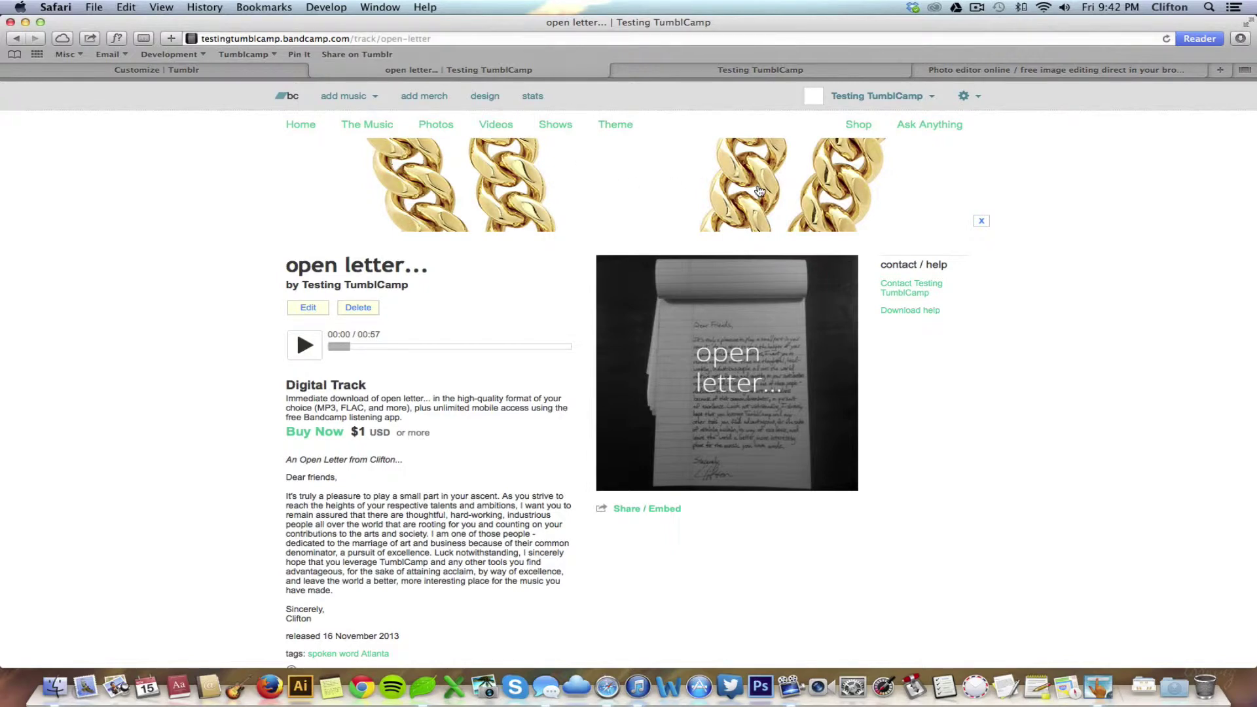
# Upload tumblr_static_profile_pic.jpg as the Testing TumblCamp artist profile photo.
pyautogui.click(908, 99)
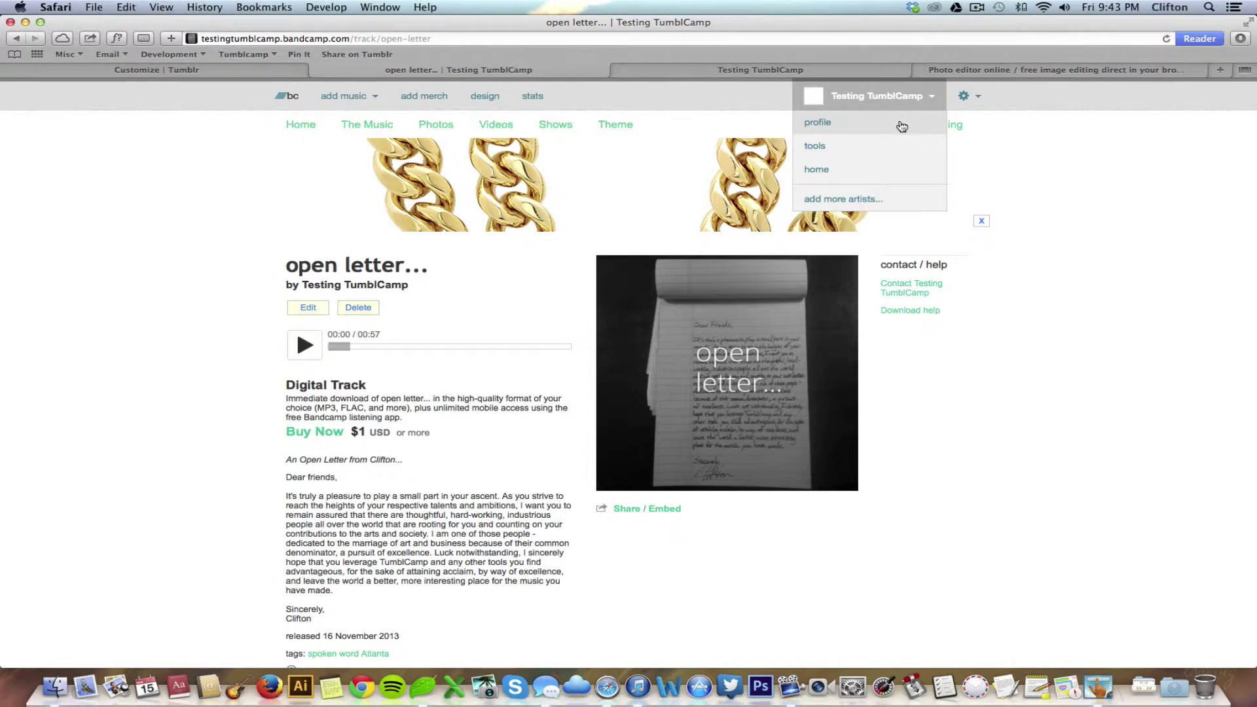
pyautogui.click(902, 127)
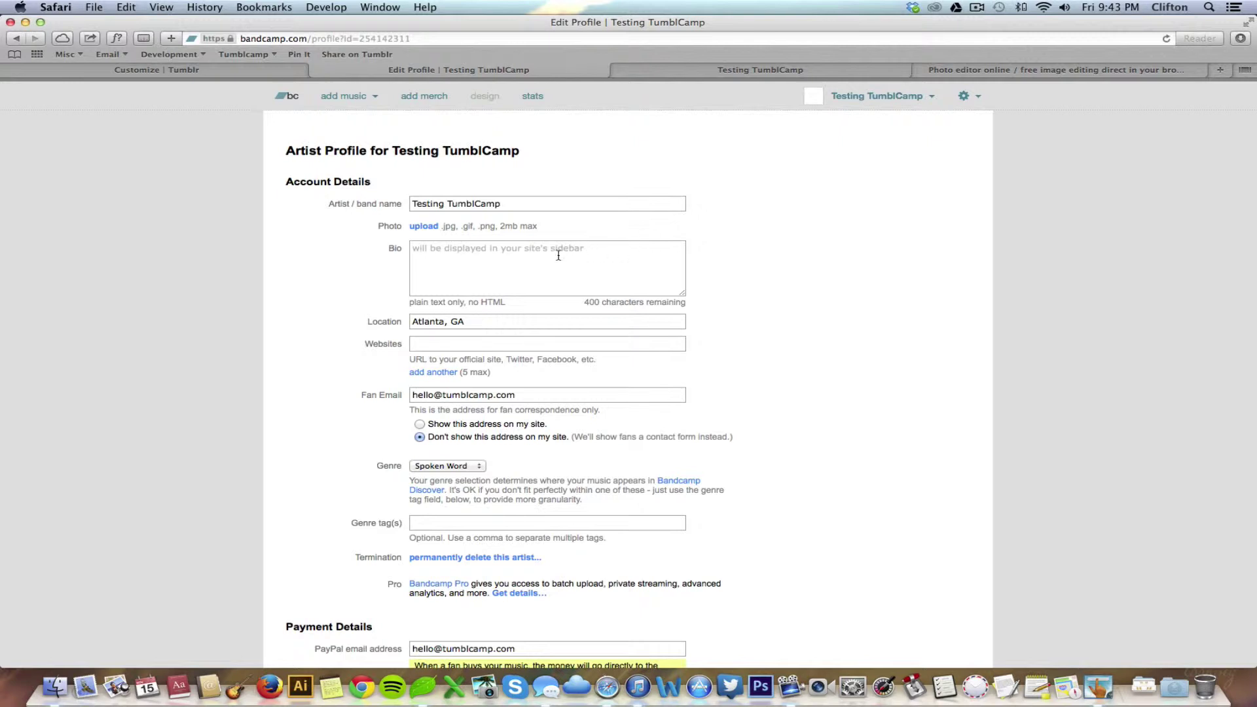
pyautogui.click(424, 227)
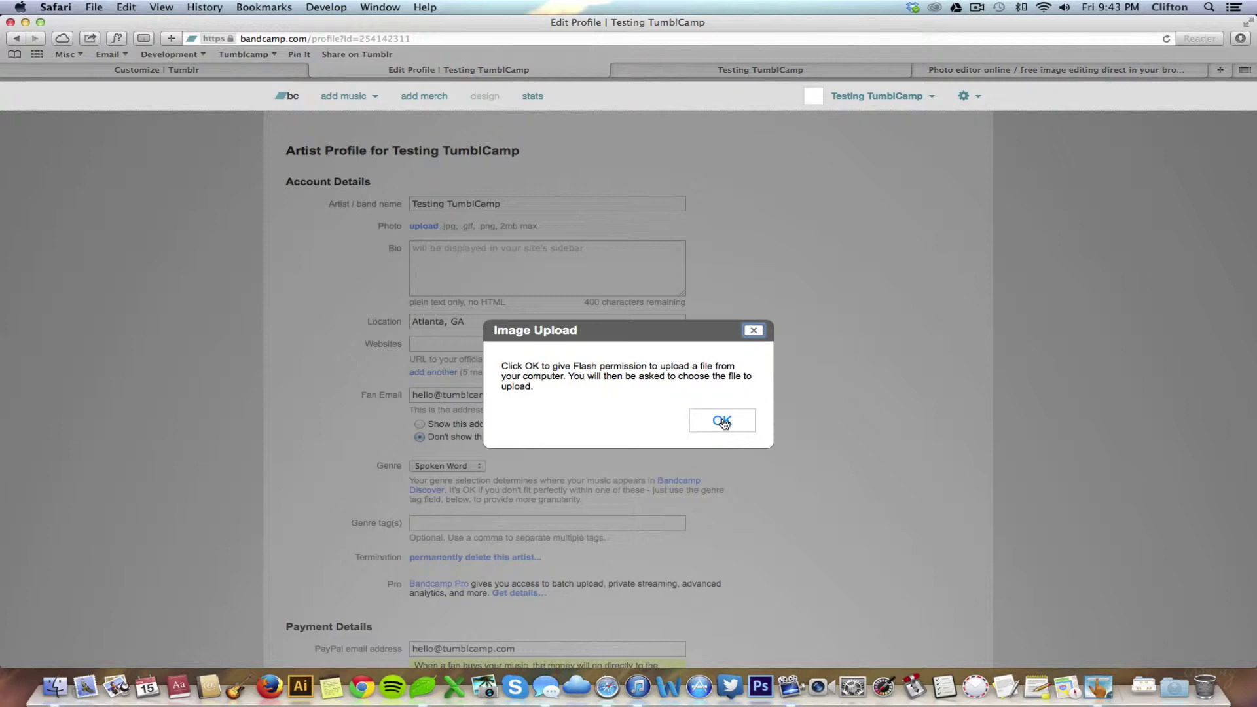
pyautogui.click(723, 422)
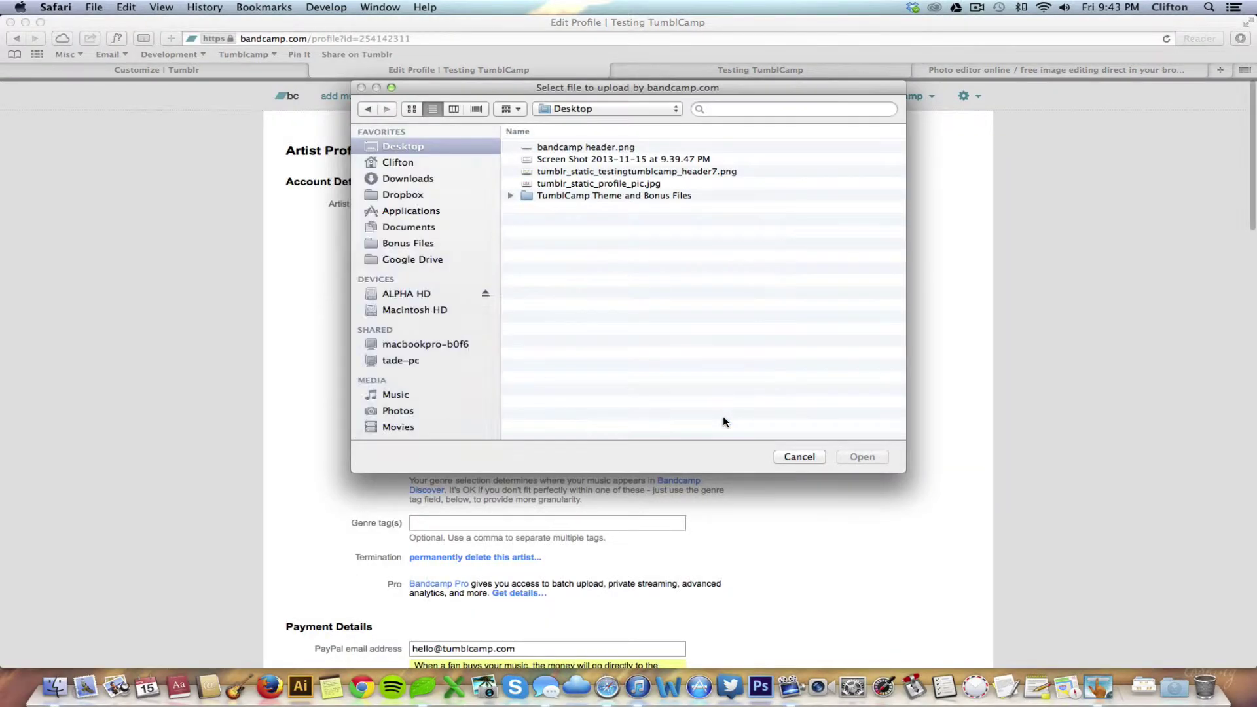
pyautogui.click(561, 184)
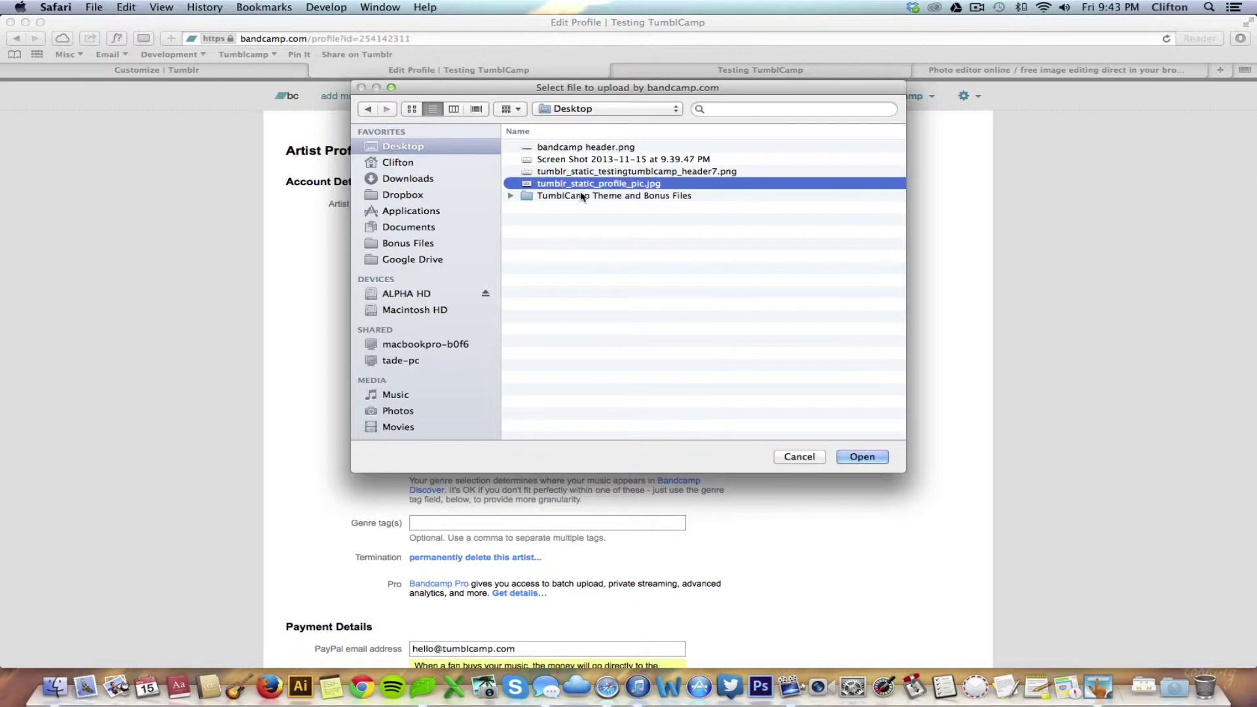
pyautogui.click(858, 457)
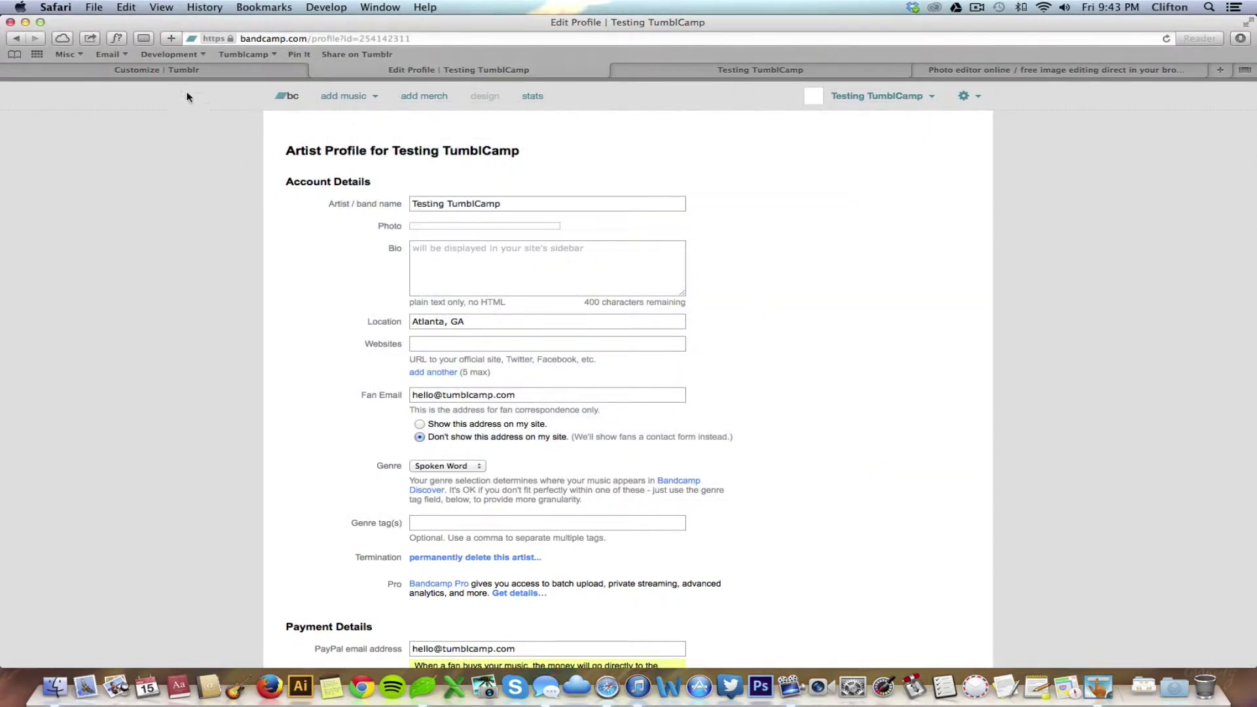
# Copy the Tumblr sidebar blurb about premium tumblr themes into the profile bio.
pyautogui.click(740, 69)
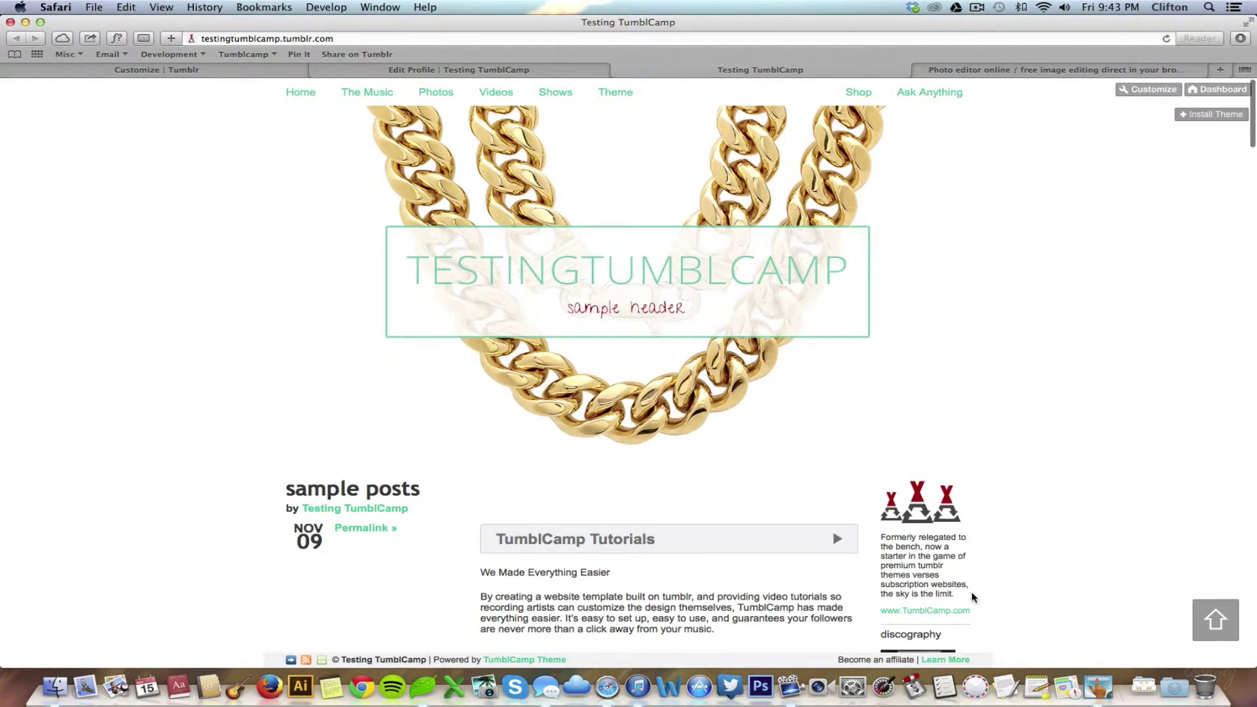
pyautogui.moveTo(957, 596); pyautogui.dragTo(878, 537)
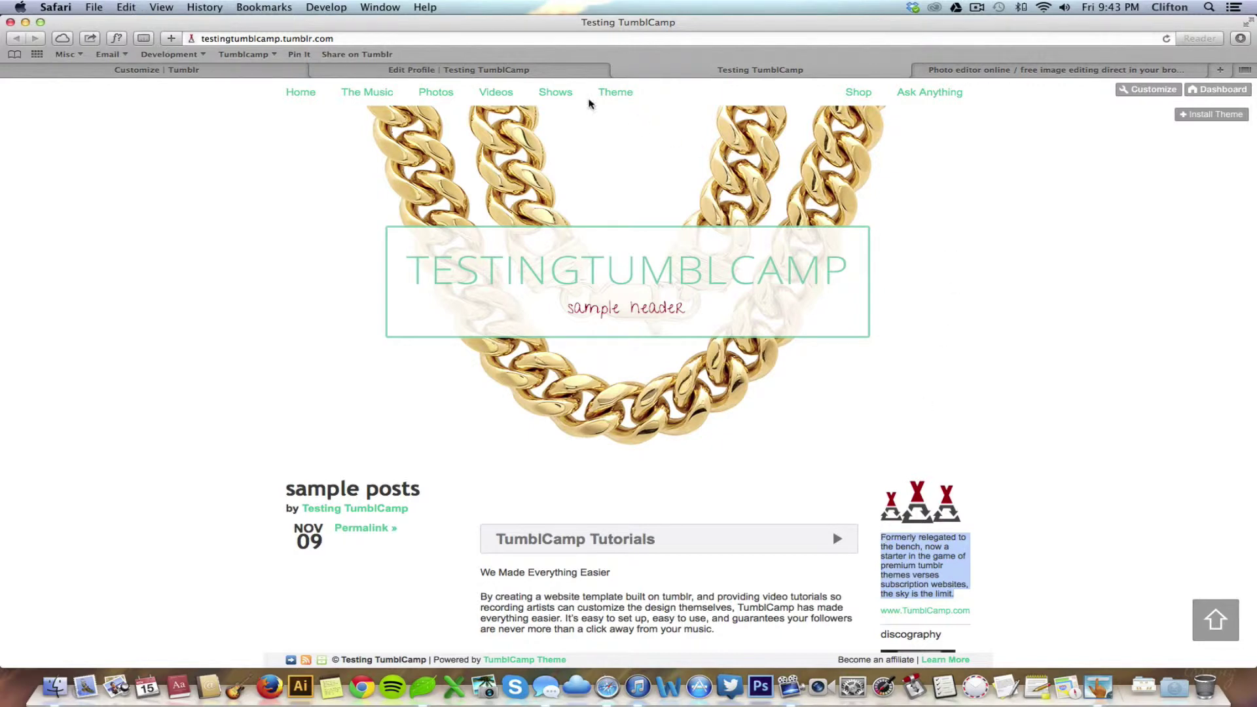
pyautogui.click(484, 69)
pyautogui.click(519, 306)
pyautogui.write('Formerly relegated to the bench, now a starter in the game of premium tumblr themes verses subscription websites, the sky is the limit.')
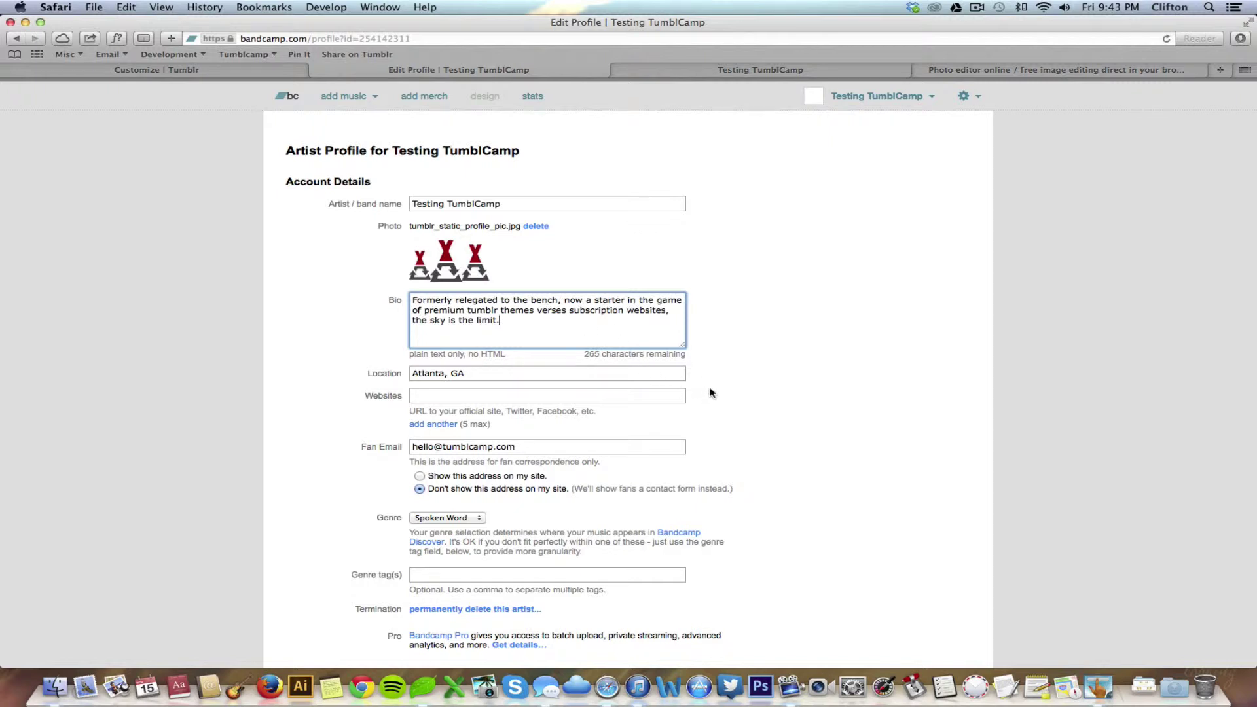
pyautogui.click(628, 395)
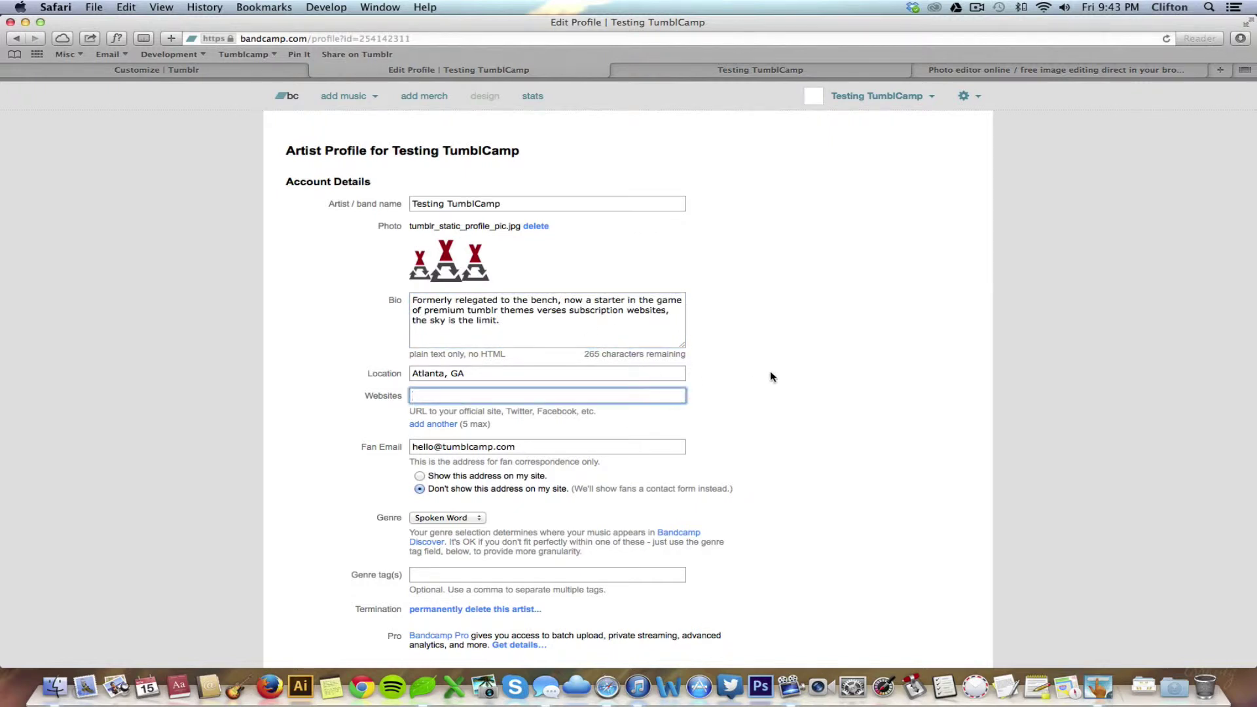
pyautogui.write('www.tumblcamp.com')
pyautogui.click(770, 425)
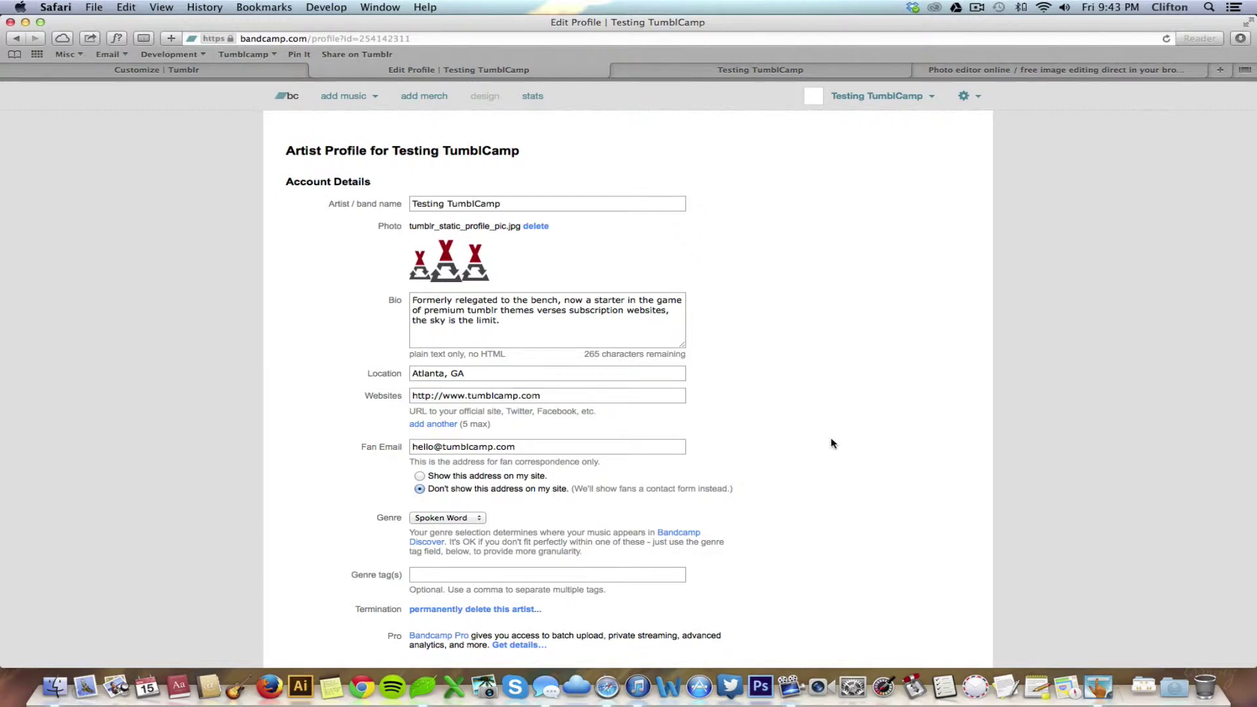
# Tick Hide navigation bar in the profile settings.
pyautogui.scroll(-10, 832, 443)
pyautogui.scroll(-4, 833, 443)
pyautogui.scroll(-2, 832, 443)
pyautogui.scroll(-4, 833, 444)
pyautogui.scroll(-3, 833, 444)
pyautogui.scroll(-1, 833, 443)
pyautogui.scroll(-1, 834, 443)
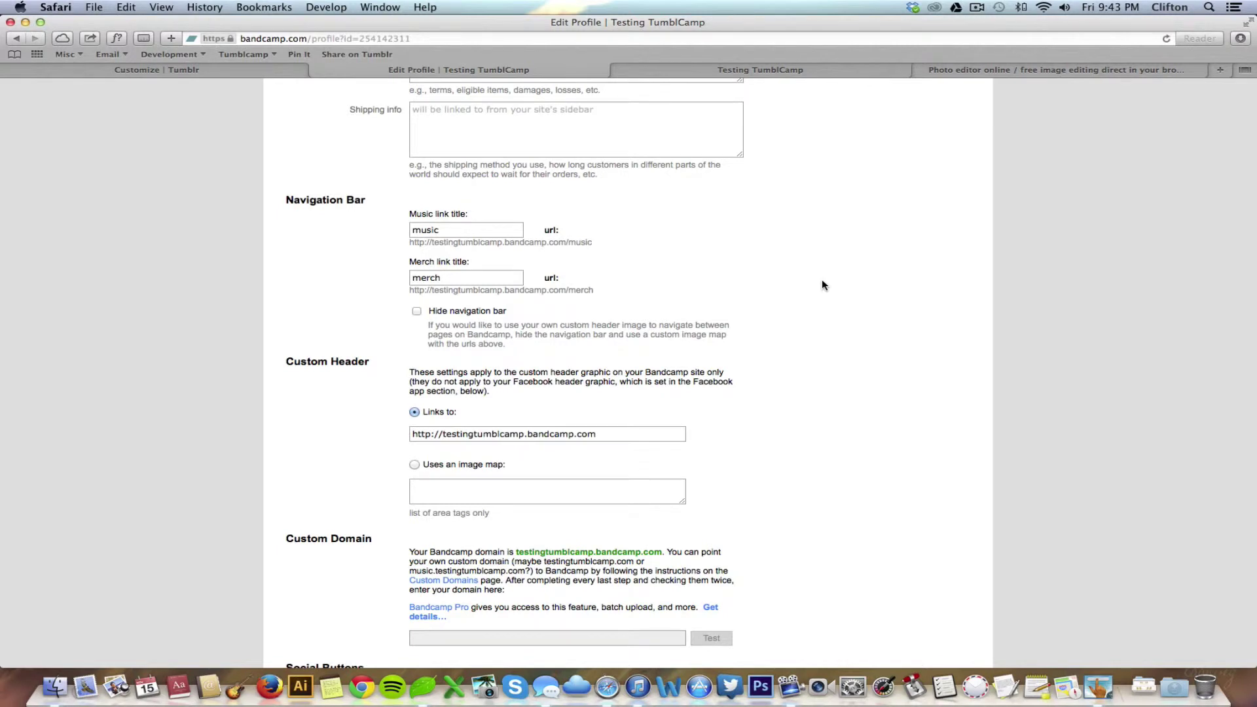
pyautogui.click(418, 312)
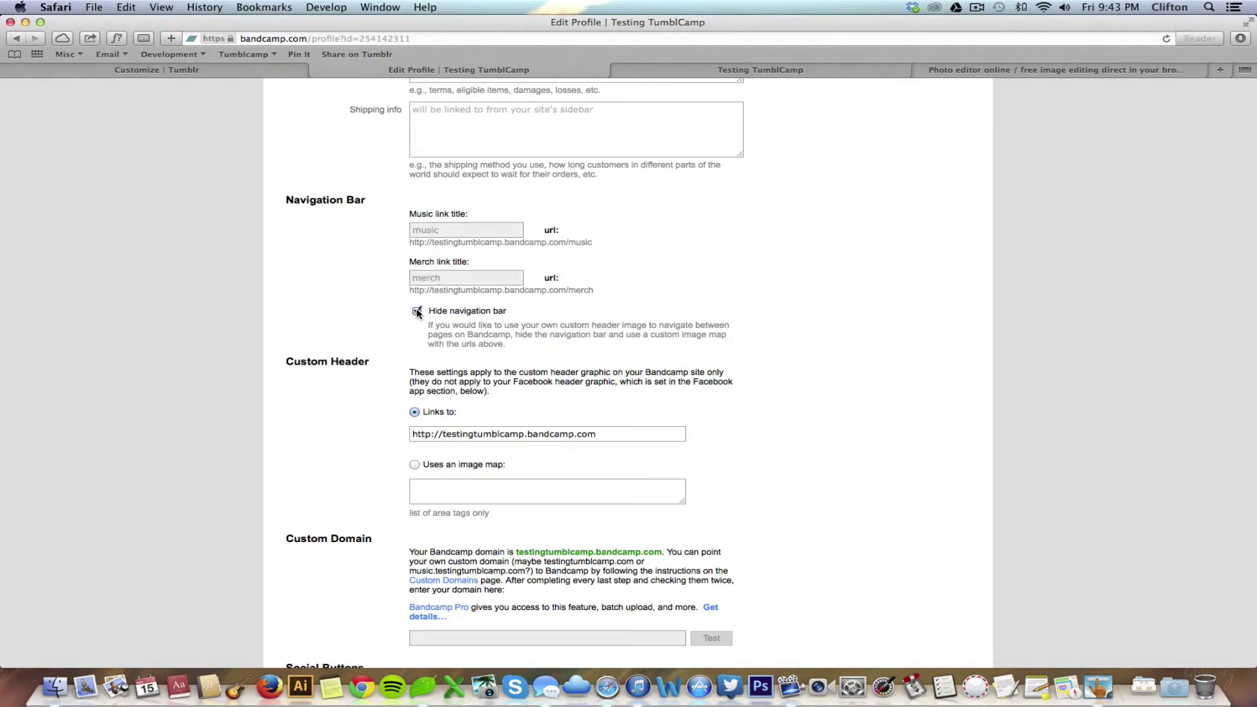
# Set the custom header to 'Uses an image map' and enlarge its code box.
pyautogui.scroll(-3, 792, 328)
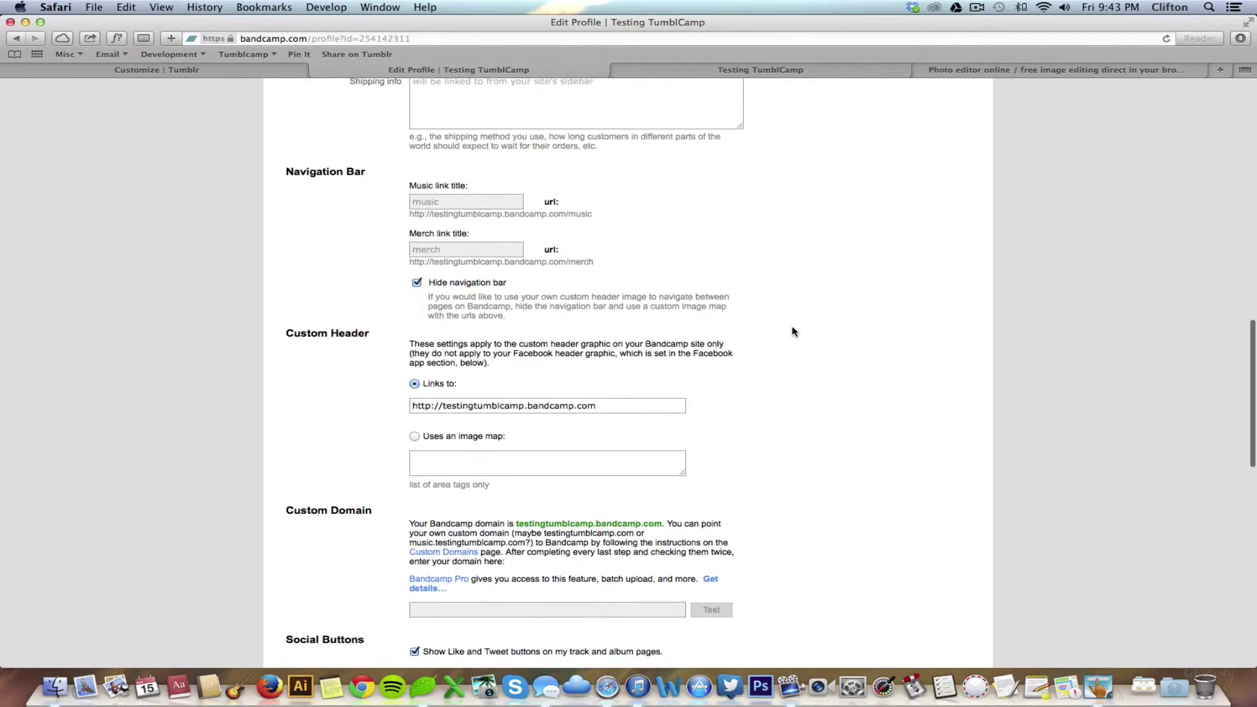
pyautogui.scroll(-3, 792, 327)
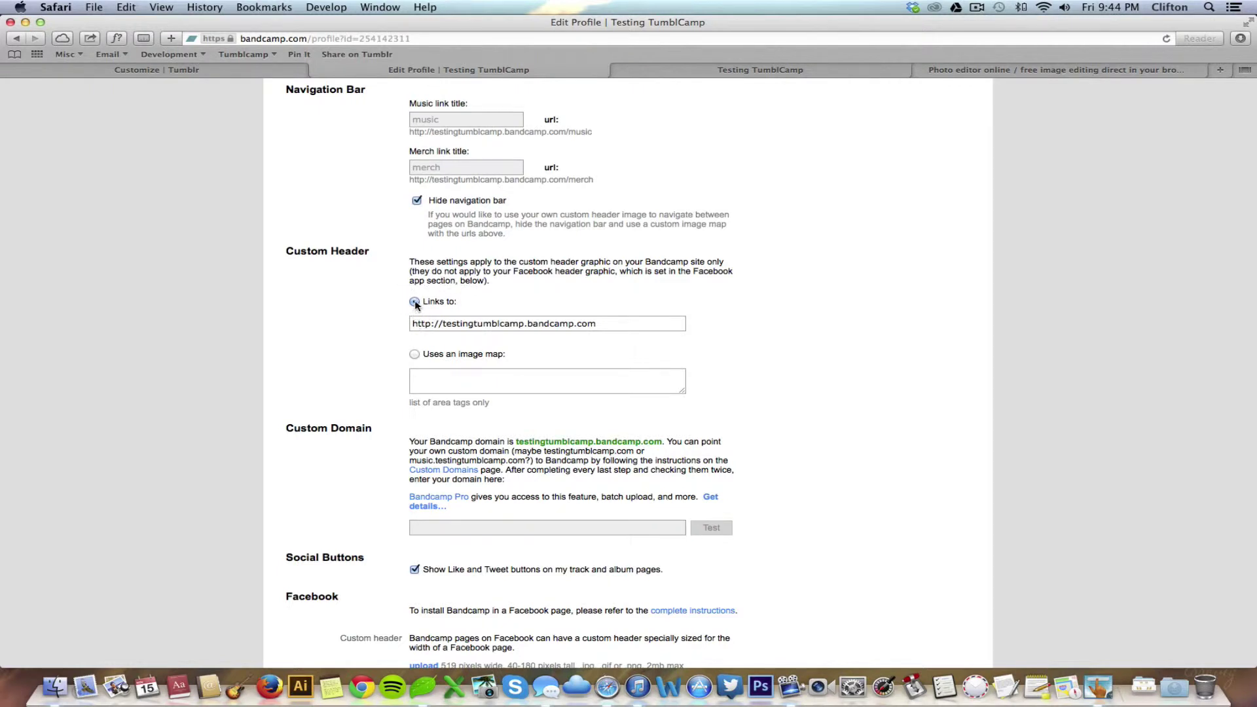
pyautogui.click(415, 355)
pyautogui.moveTo(682, 390); pyautogui.dragTo(967, 562)
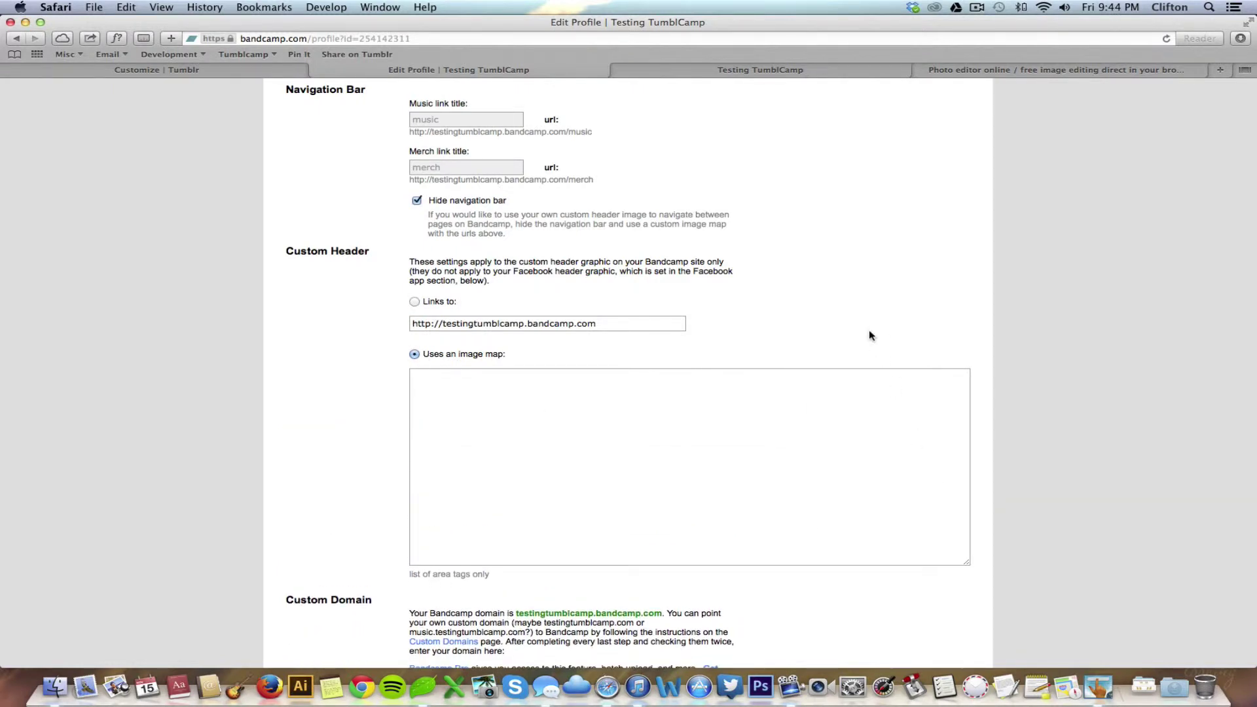
pyautogui.scroll(-3, 870, 330)
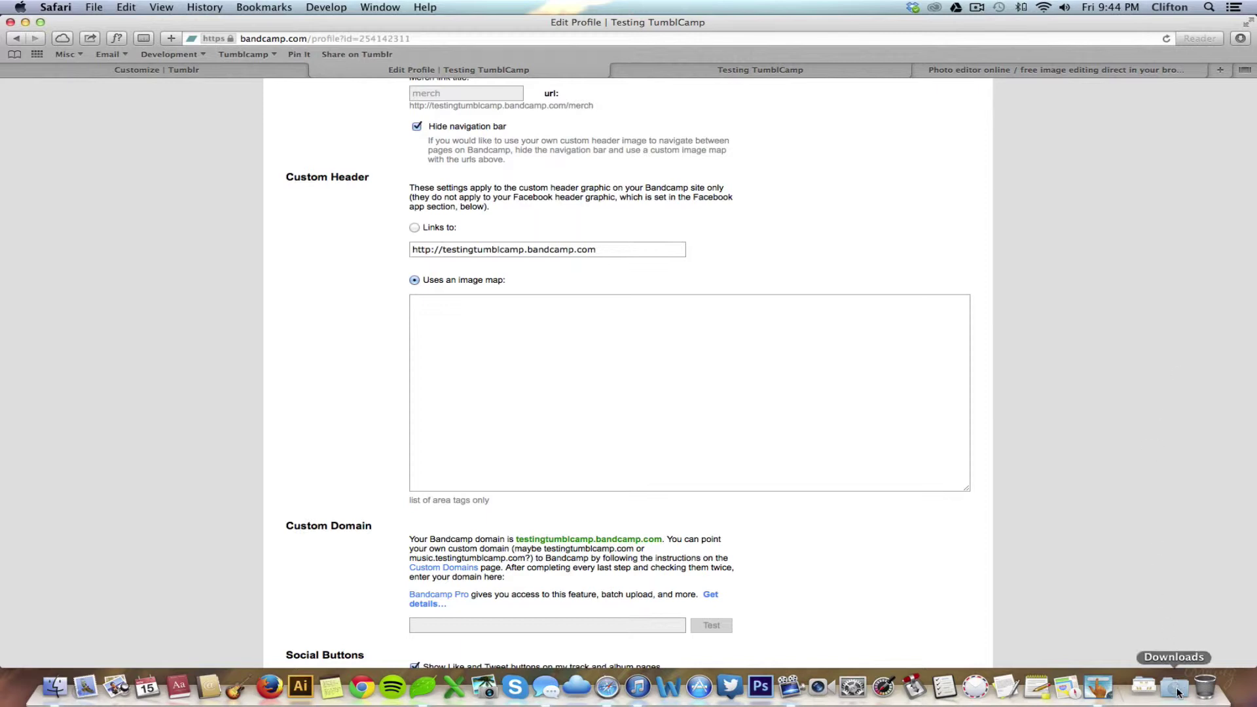
# Open BandCamp Image Map from the Help folder of the downloaded TumblCamp files.
pyautogui.click(1143, 687)
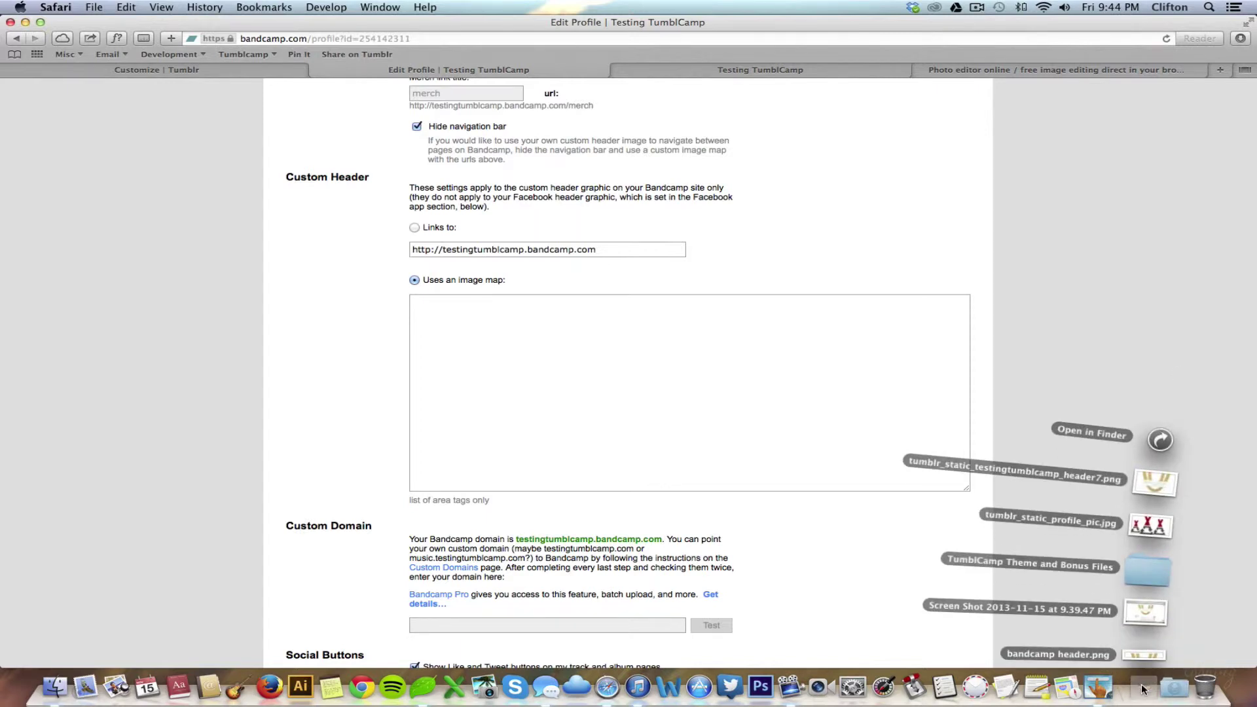
pyautogui.click(1142, 575)
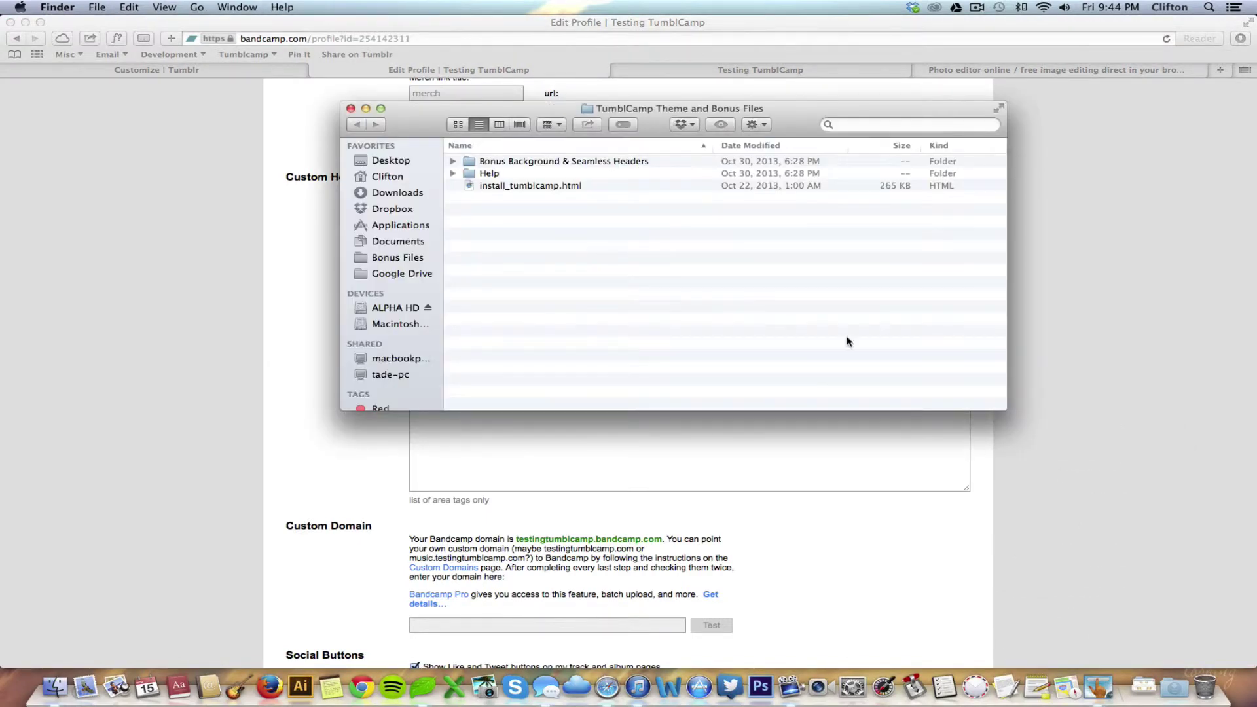
pyautogui.click(452, 174)
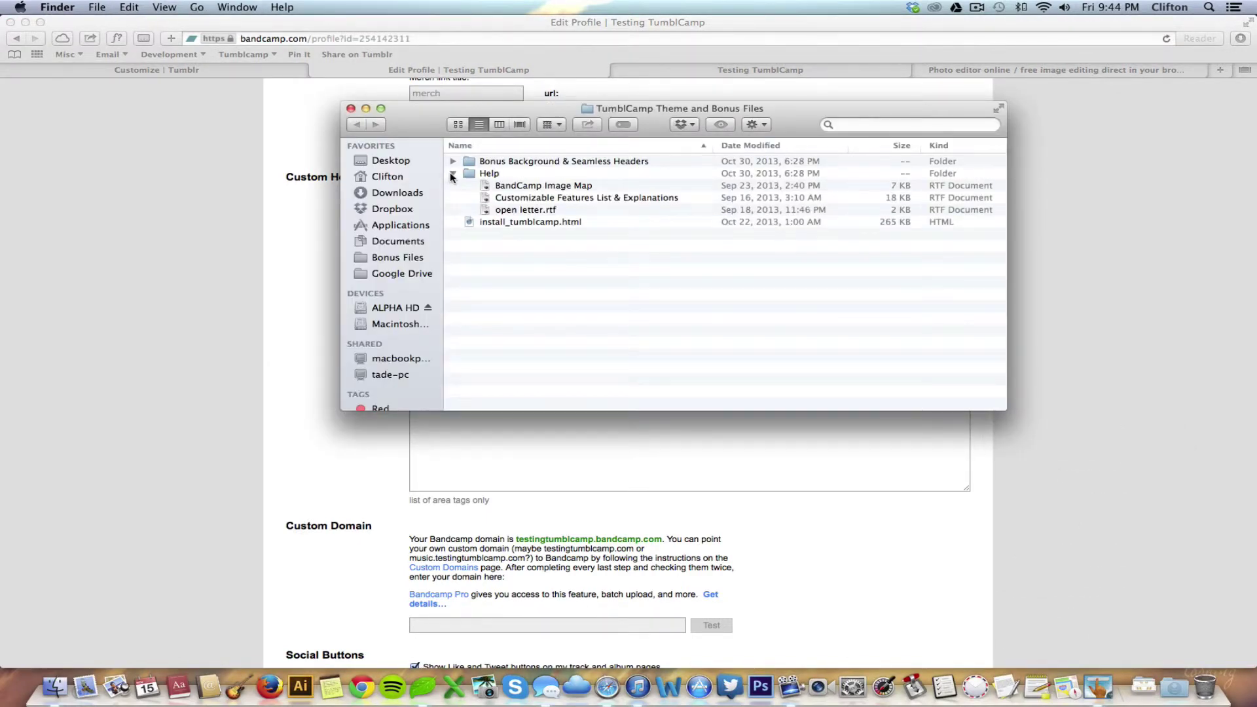
pyautogui.doubleClick(520, 186)
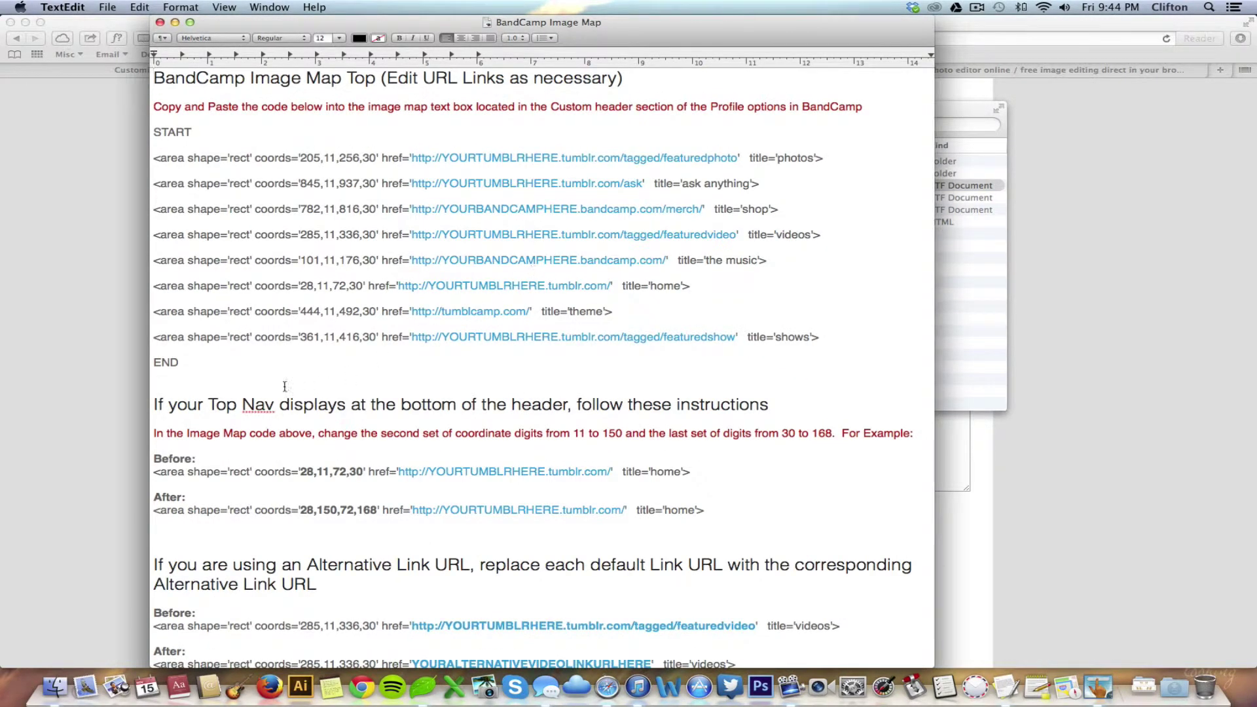
# Replace YOURTUMBLRHERE with testingtumblcamp in the first two area URLs.
pyautogui.moveTo(835, 337); pyautogui.dragTo(151, 160)
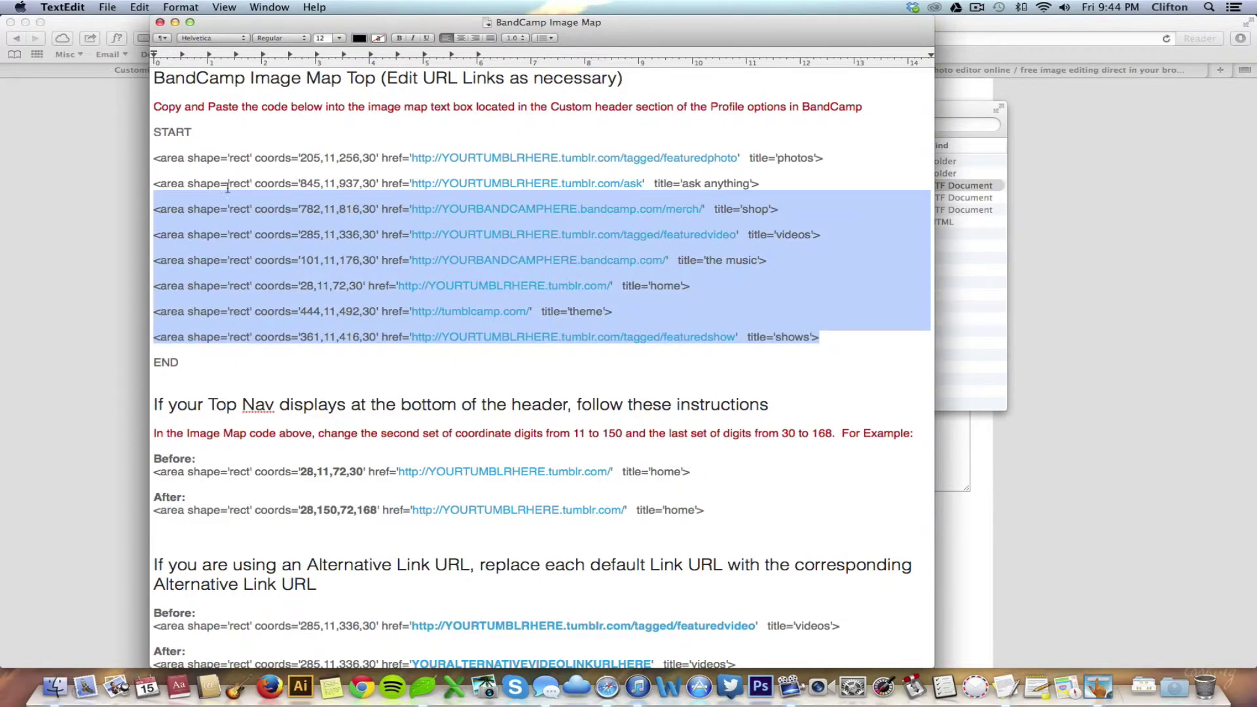
pyautogui.click(509, 186)
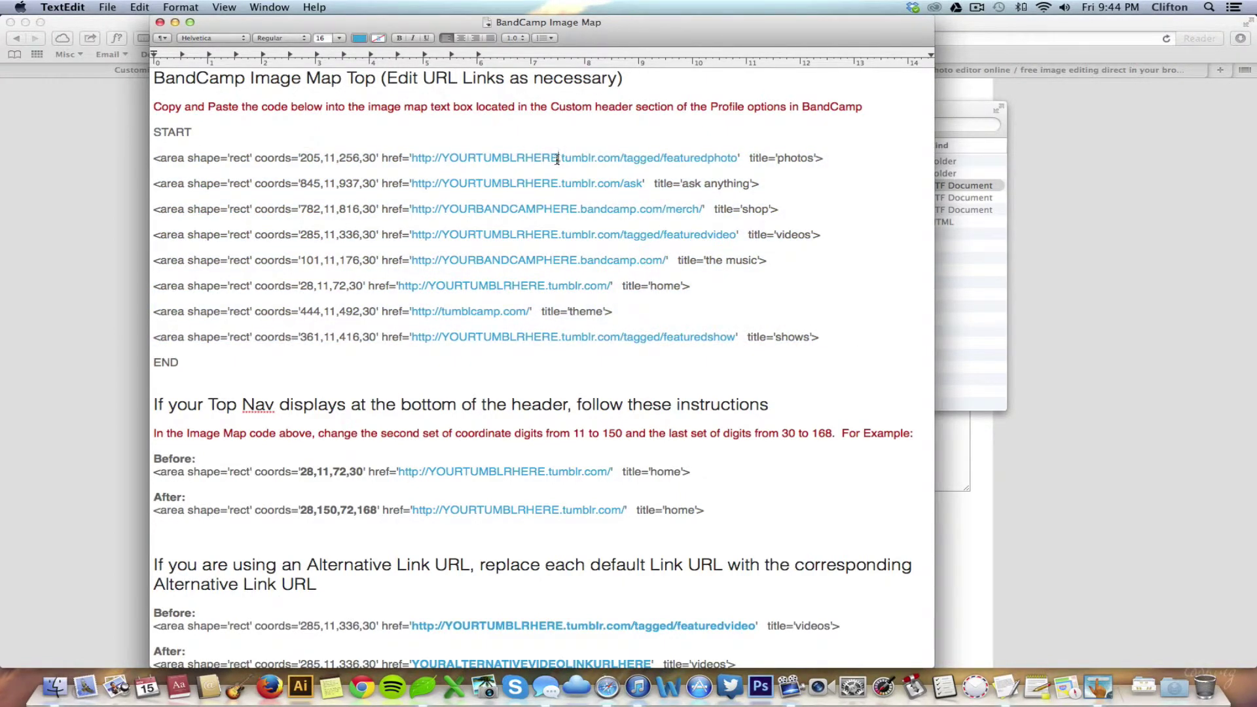
pyautogui.moveTo(557, 159); pyautogui.dragTo(441, 157)
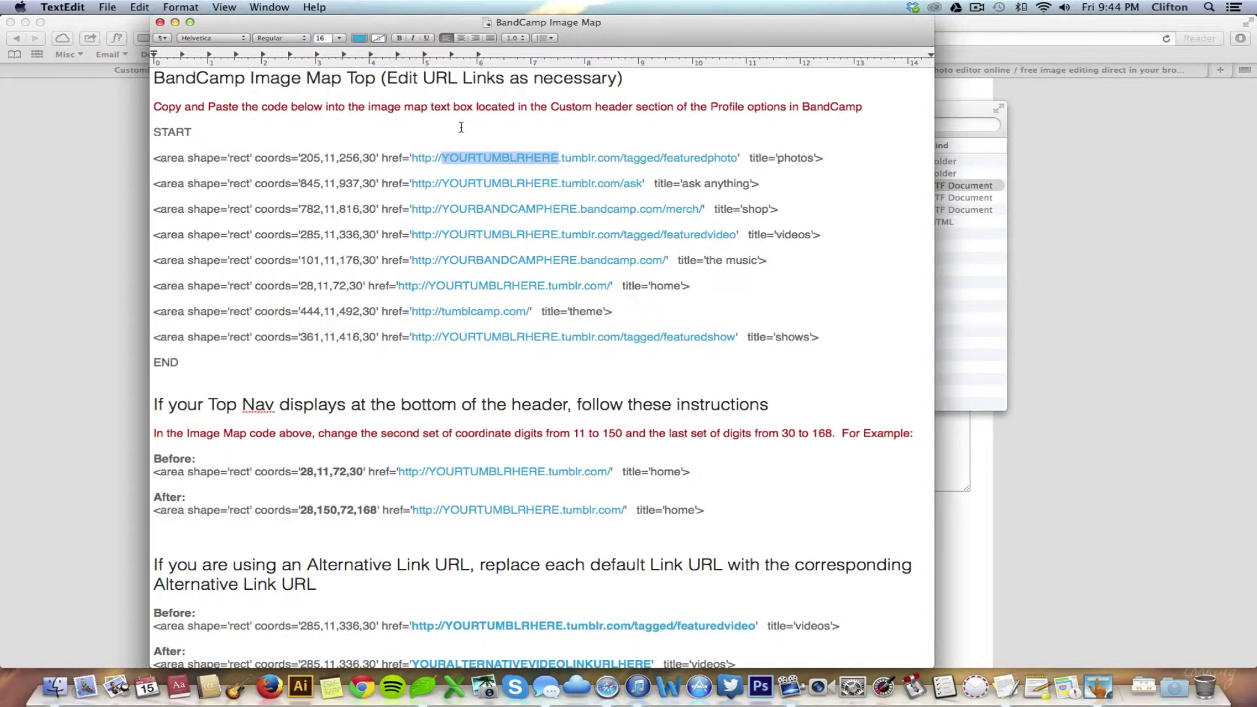
pyautogui.write('testingtumblcamp')
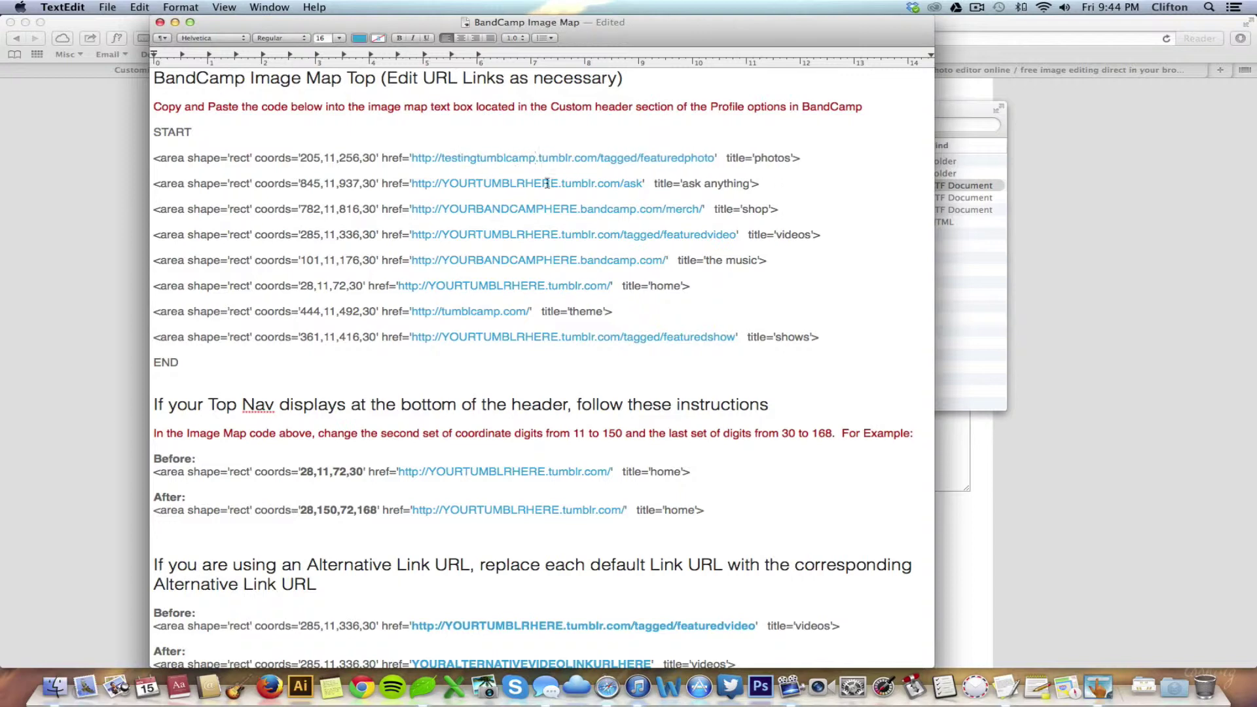
pyautogui.moveTo(557, 182); pyautogui.dragTo(443, 180)
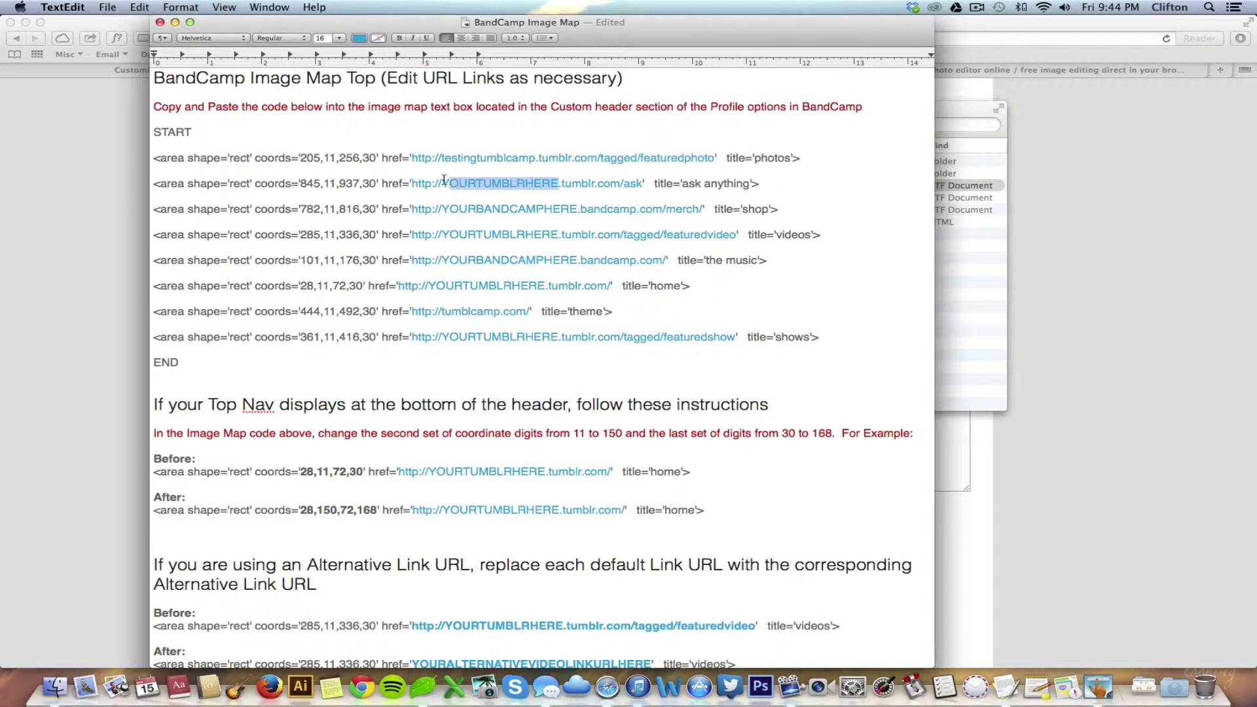
pyautogui.write('testingtumblcamp')
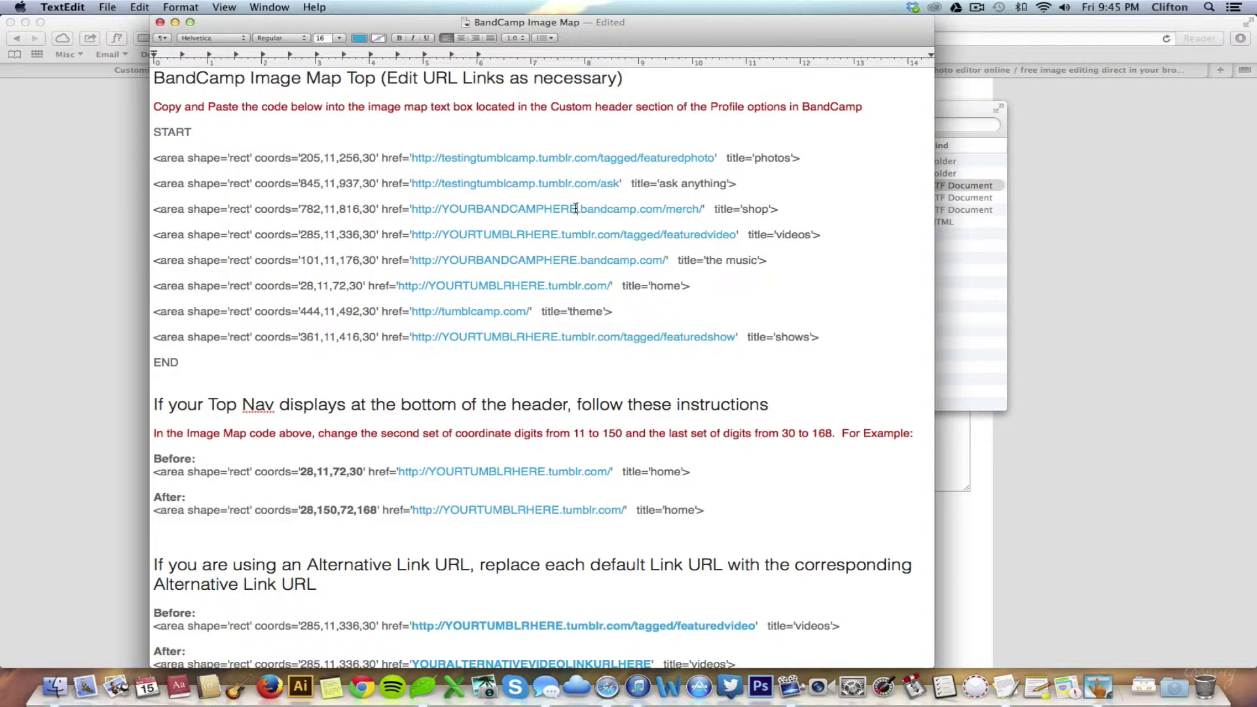
# Replace the remaining YOURBANDCAMPHERE and YOURTUMBLRHERE placeholders with testingtumblcamp.
pyautogui.moveTo(576, 208); pyautogui.dragTo(443, 210)
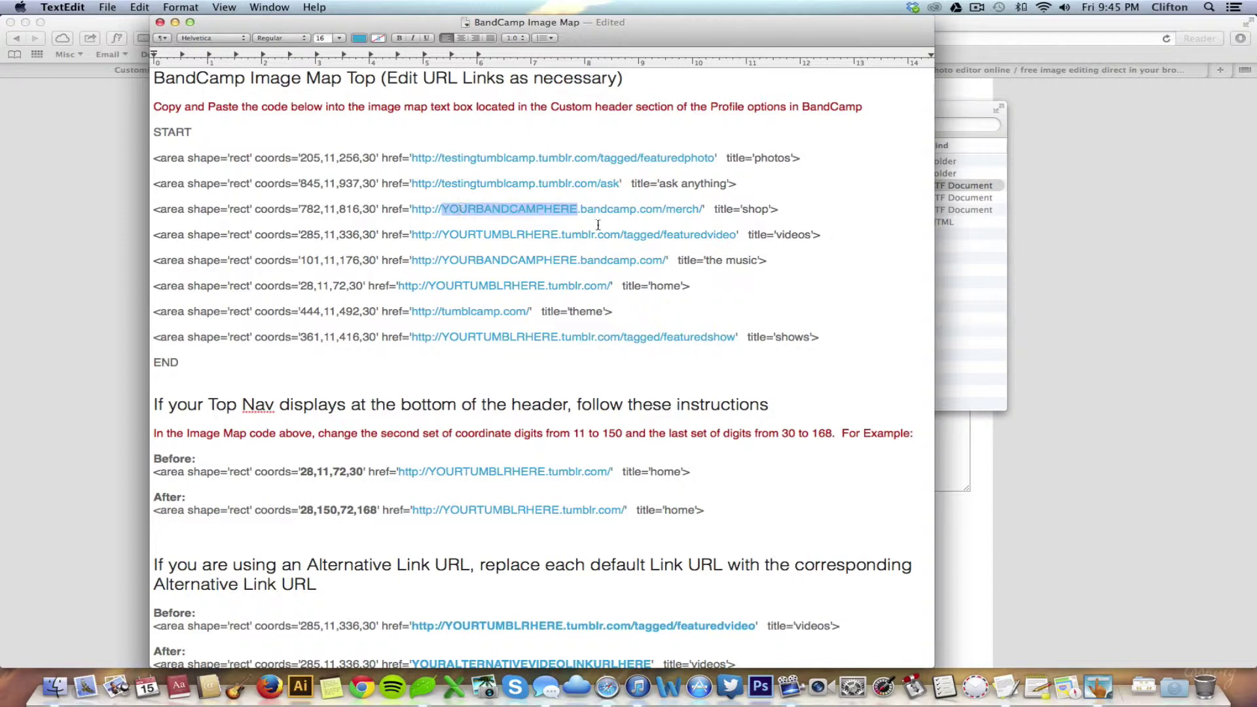
pyautogui.write('testingtumblcamp')
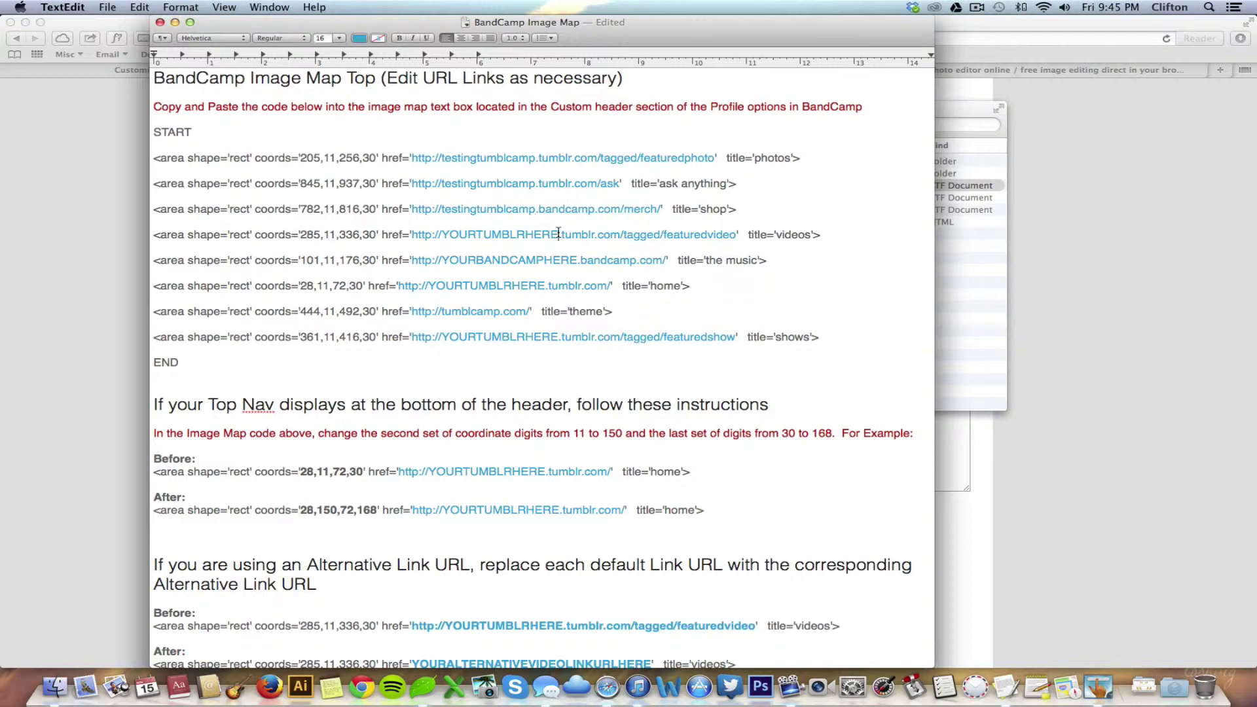
pyautogui.moveTo(558, 234); pyautogui.dragTo(442, 235)
pyautogui.write('t')
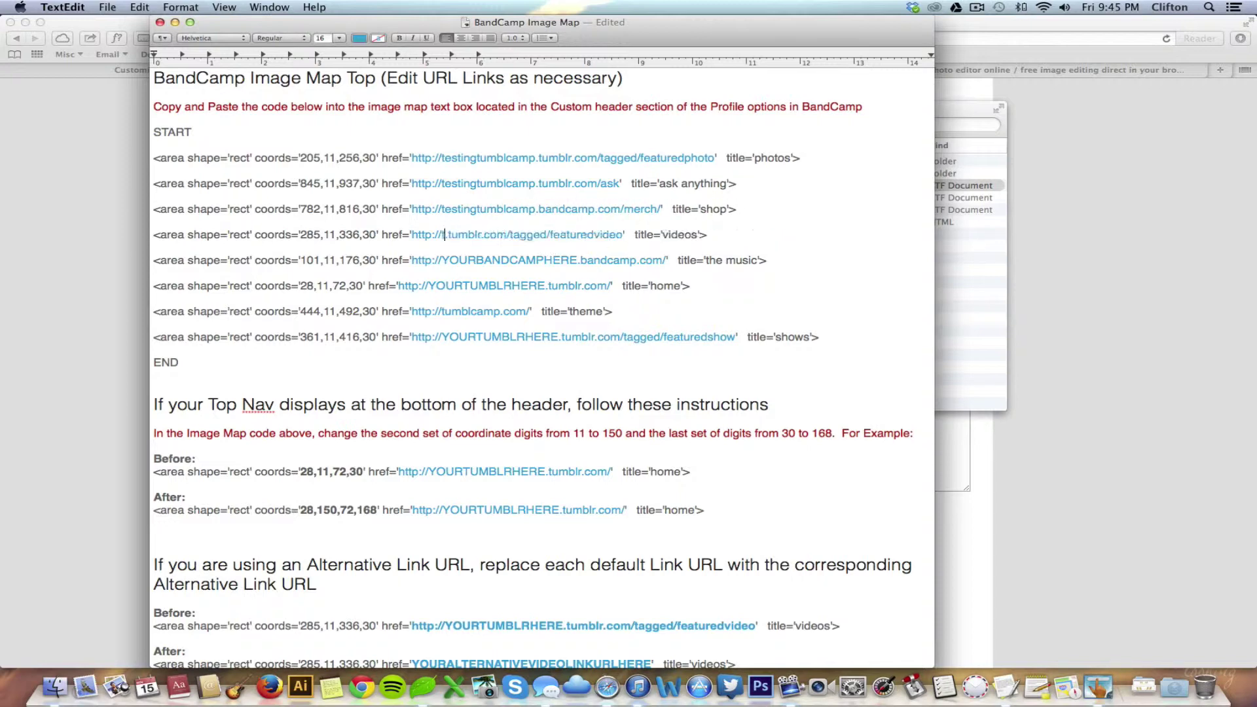
pyautogui.write('estingtumblcamp')
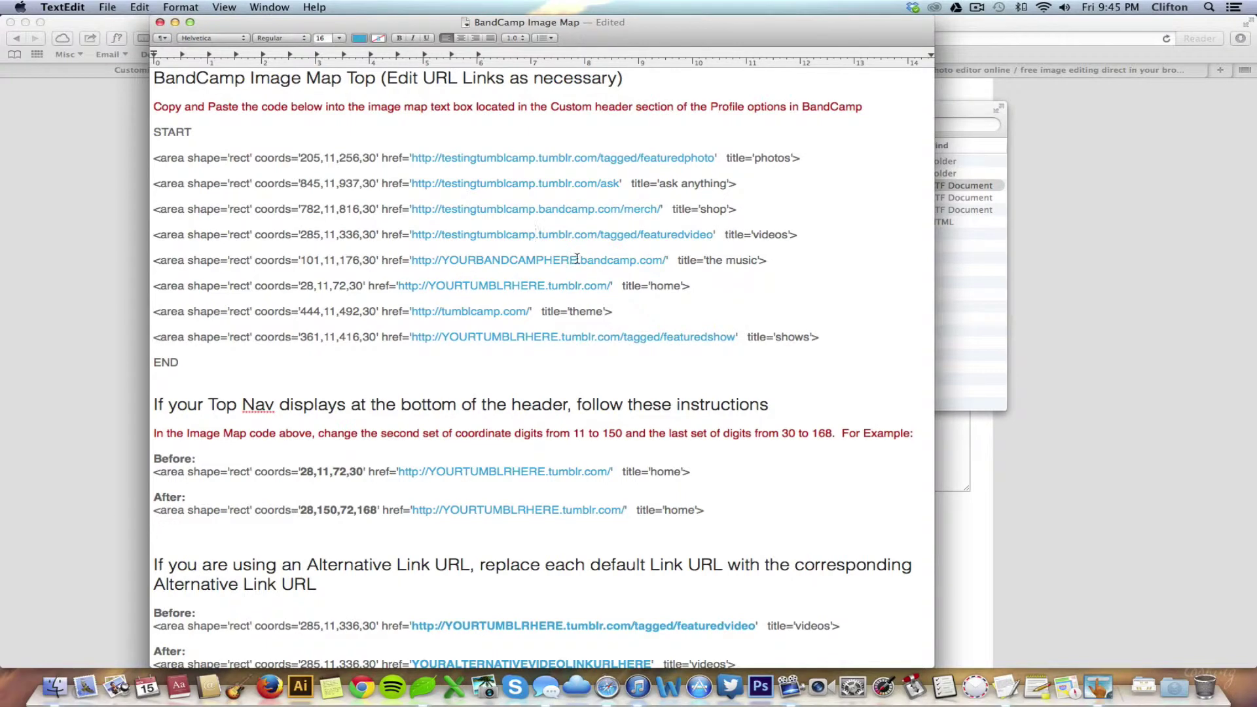
pyautogui.moveTo(577, 260); pyautogui.dragTo(440, 260)
pyautogui.write('testingtumblcamp')
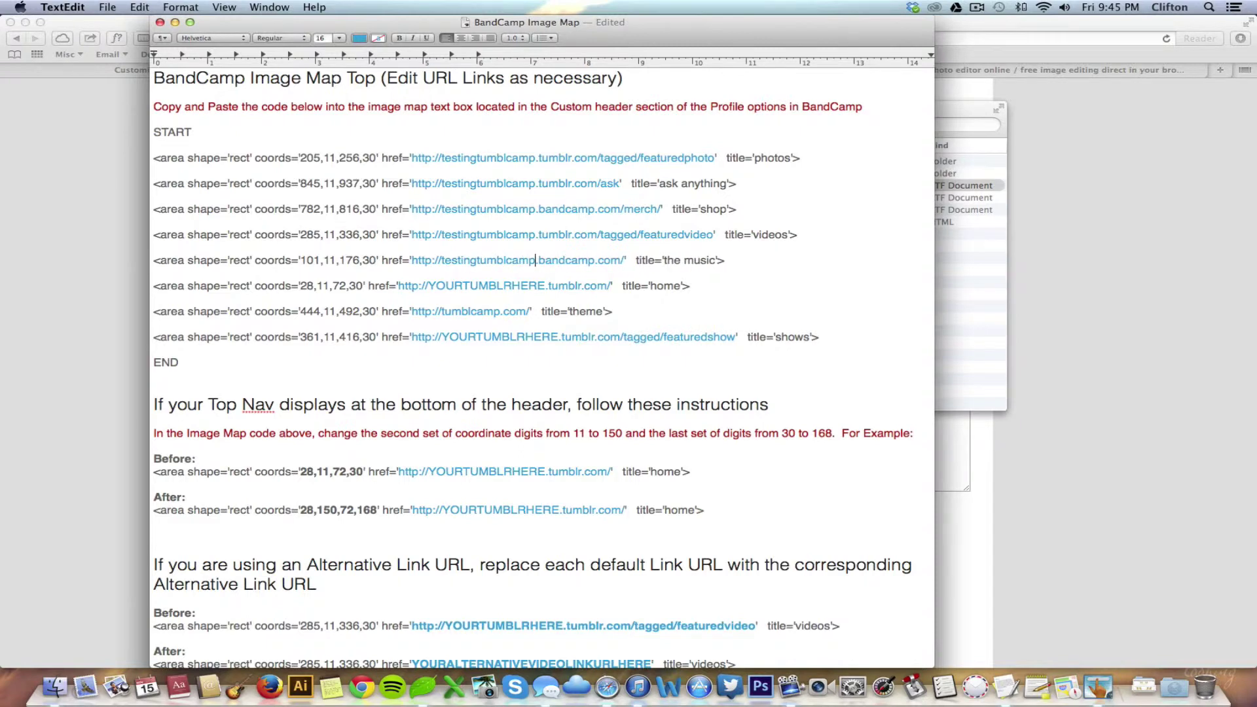
pyautogui.moveTo(546, 286); pyautogui.dragTo(427, 286)
pyautogui.write('testingtumblcamp')
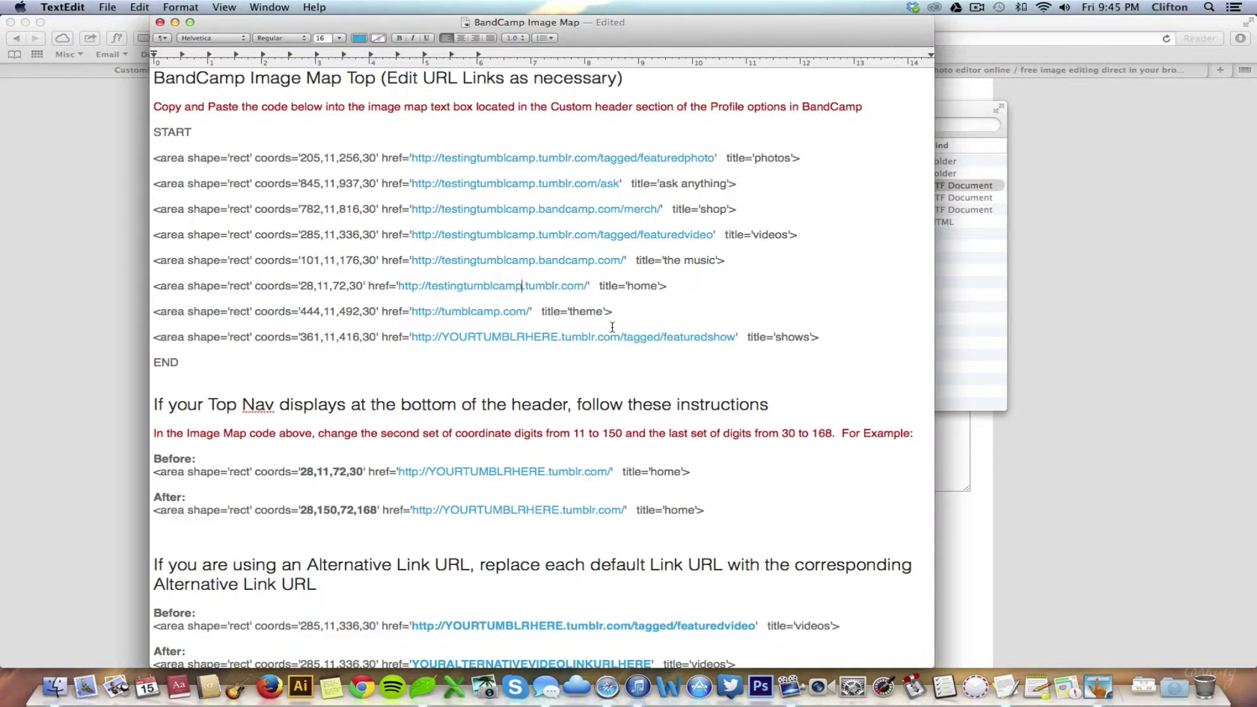
pyautogui.moveTo(559, 338); pyautogui.dragTo(445, 339)
pyautogui.write('testingtumblcamp')
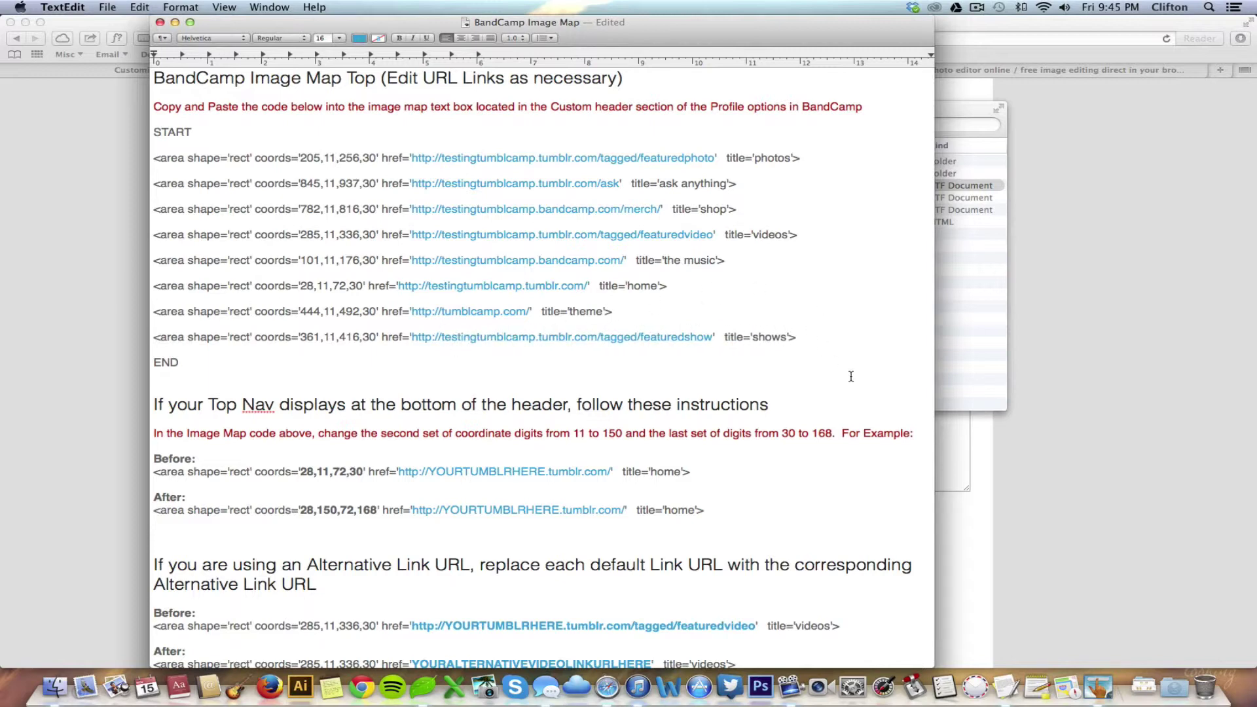
# Review the edited code, then copy the eight <area> lines with Cmd+C.
pyautogui.scroll(-1, 851, 376)
pyautogui.scroll(-3, 852, 377)
pyautogui.scroll(-3, 852, 377)
pyautogui.scroll(-3, 852, 377)
pyautogui.scroll(-4, 852, 377)
pyautogui.scroll(-3, 852, 376)
pyautogui.scroll(-3, 851, 376)
pyautogui.scroll(-7, 852, 376)
pyautogui.scroll(-2, 851, 377)
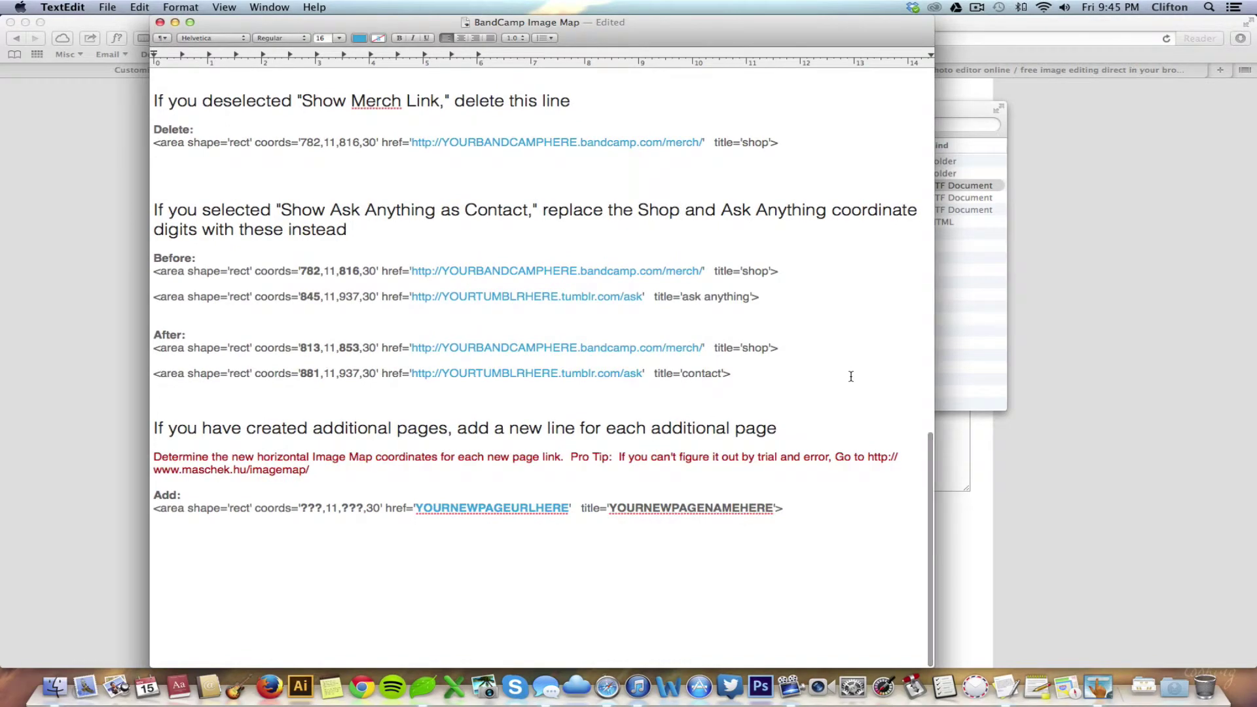
pyautogui.scroll(2, 852, 376)
pyautogui.scroll(10, 851, 377)
pyautogui.scroll(5, 852, 377)
pyautogui.scroll(3, 851, 377)
pyautogui.scroll(-1, 851, 377)
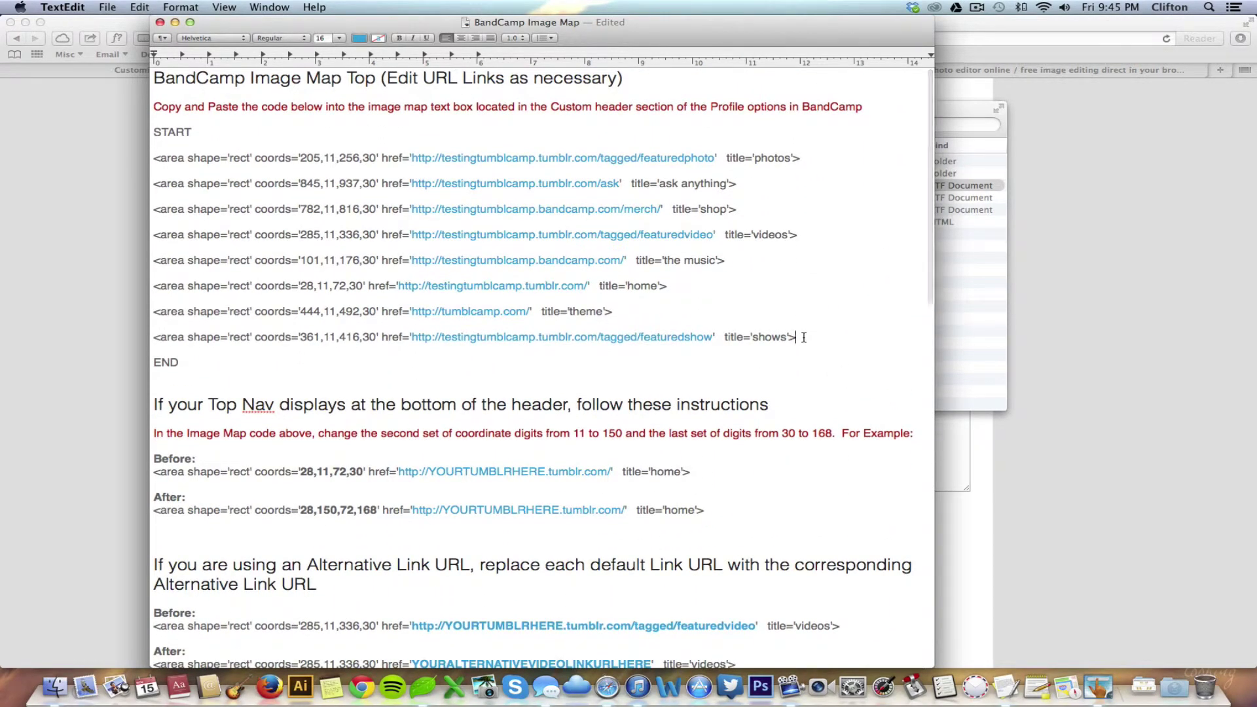
pyautogui.moveTo(804, 337); pyautogui.dragTo(155, 155)
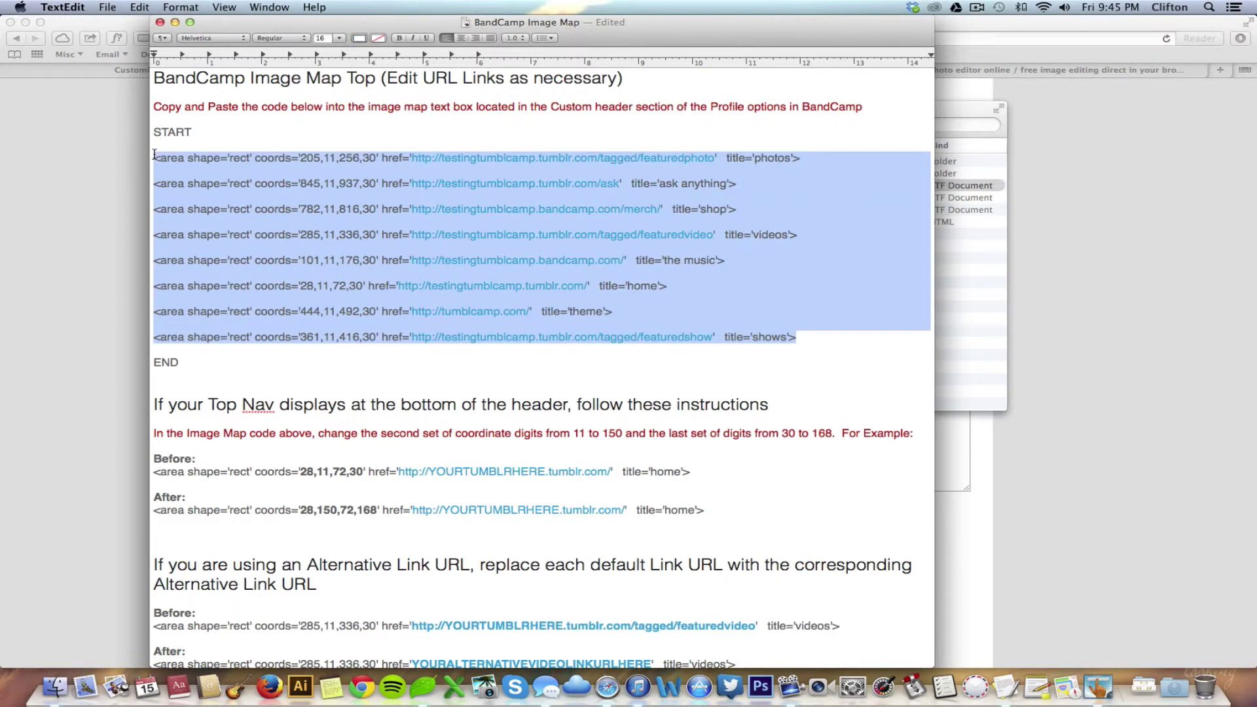
pyautogui.press('super+c')
# Paste the copied area tags into Bandcamp's empty image-map box.
pyautogui.click(1151, 222)
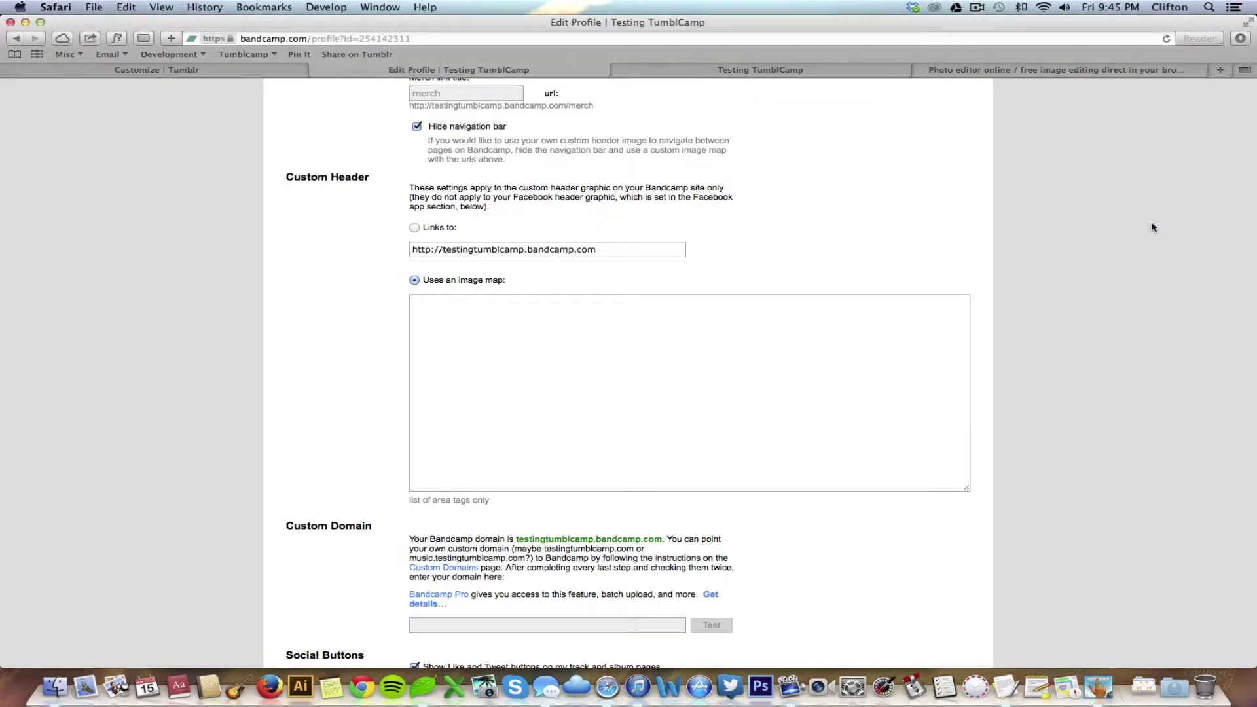
pyautogui.click(646, 333)
pyautogui.press('super+v')
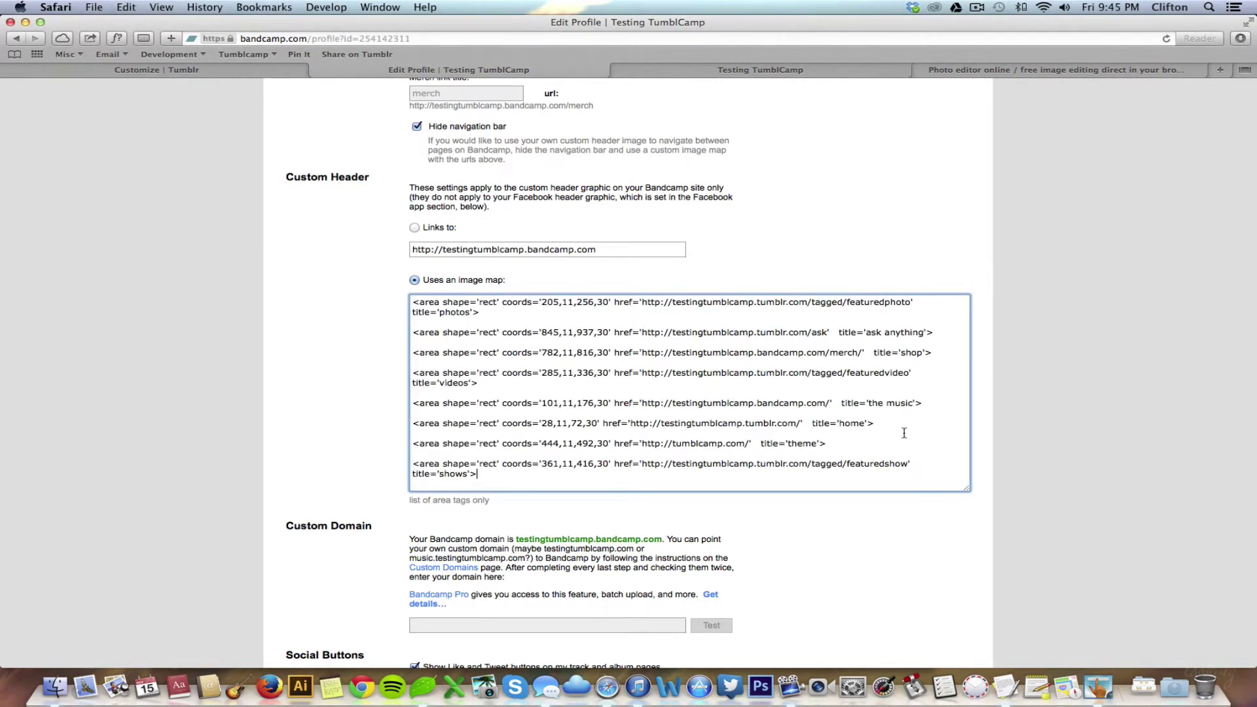
pyautogui.scroll(-1, 978, 460)
pyautogui.scroll(-5, 977, 460)
pyautogui.scroll(3, 977, 498)
pyautogui.scroll(1, 968, 459)
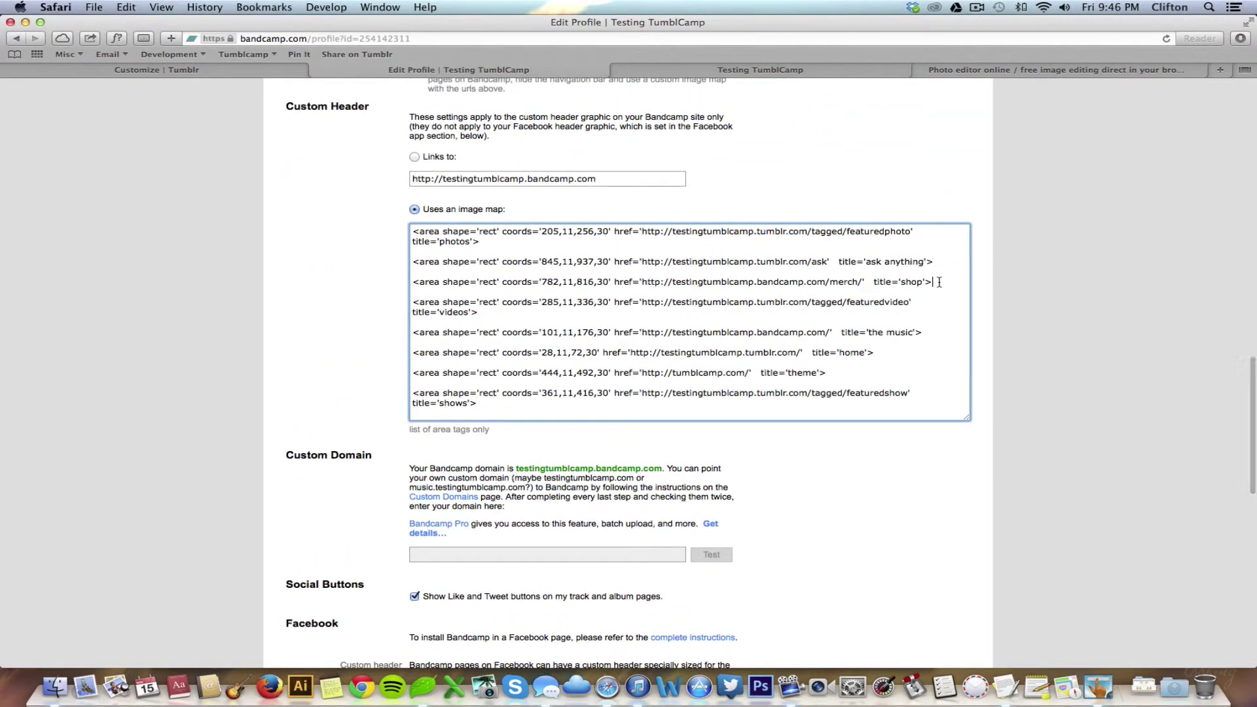
# Delete the merch 'shop' area line, leaving seven links.
pyautogui.moveTo(939, 282); pyautogui.dragTo(945, 262)
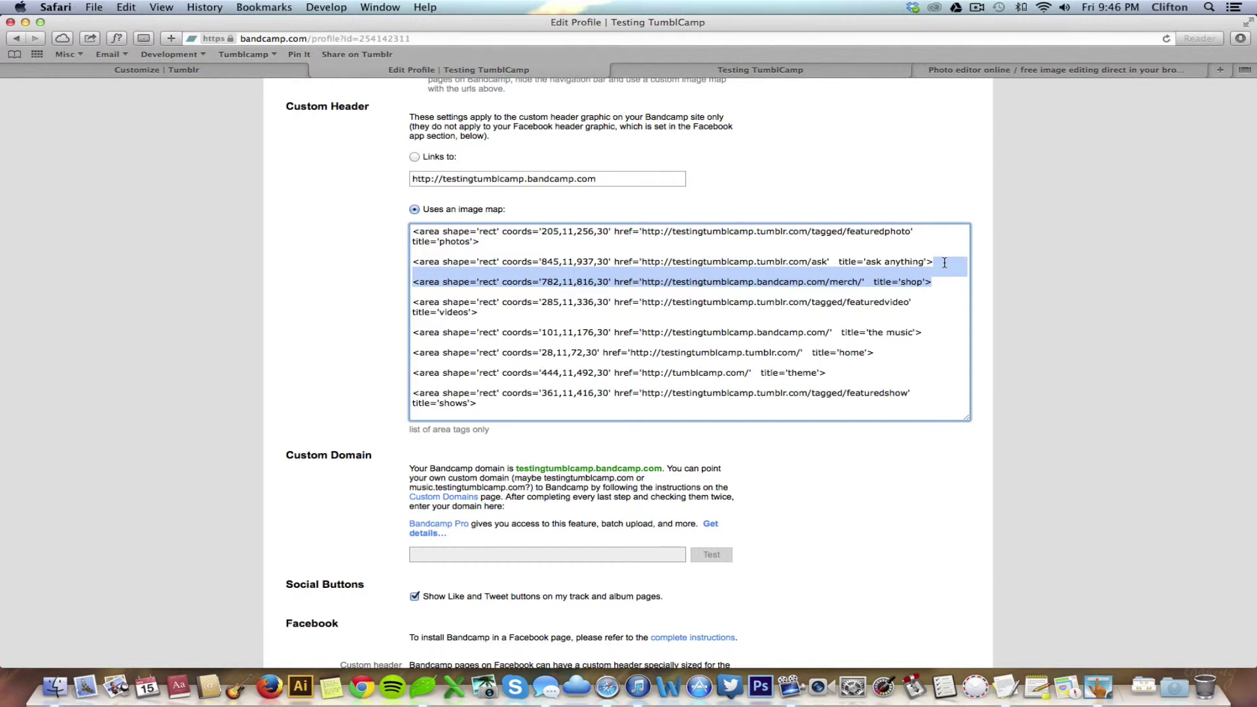
pyautogui.press('BackSpace')
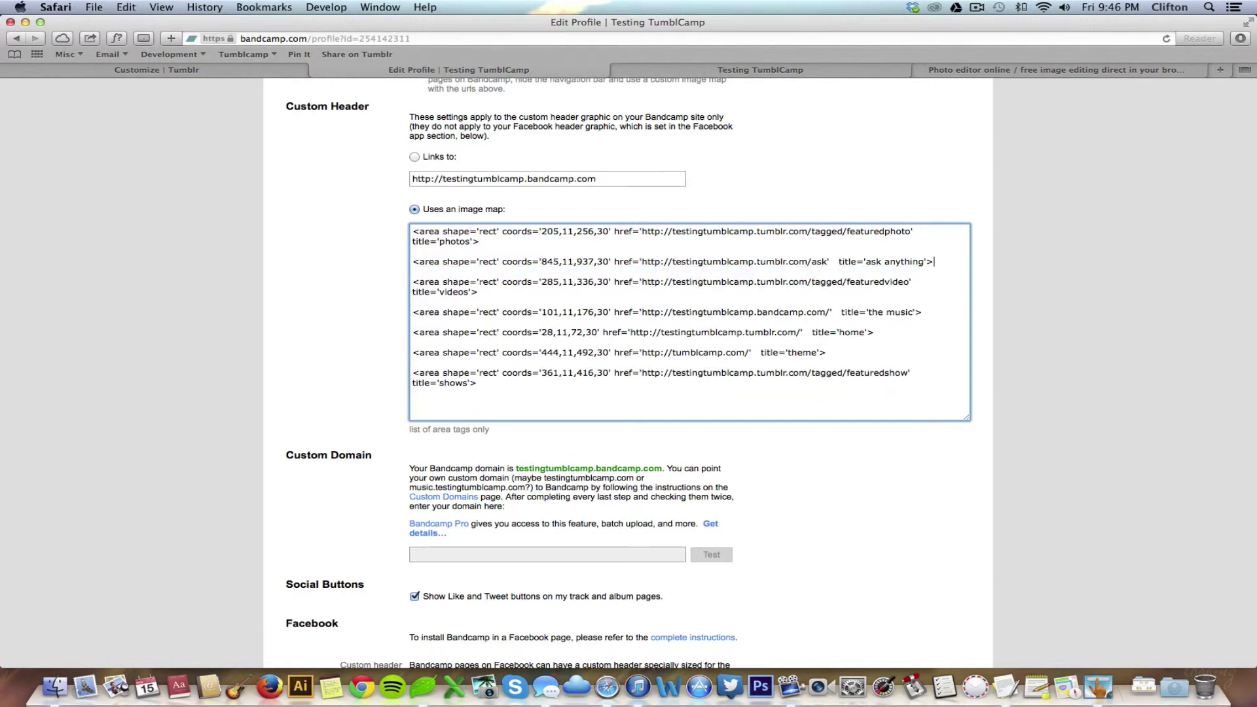
pyautogui.click(980, 351)
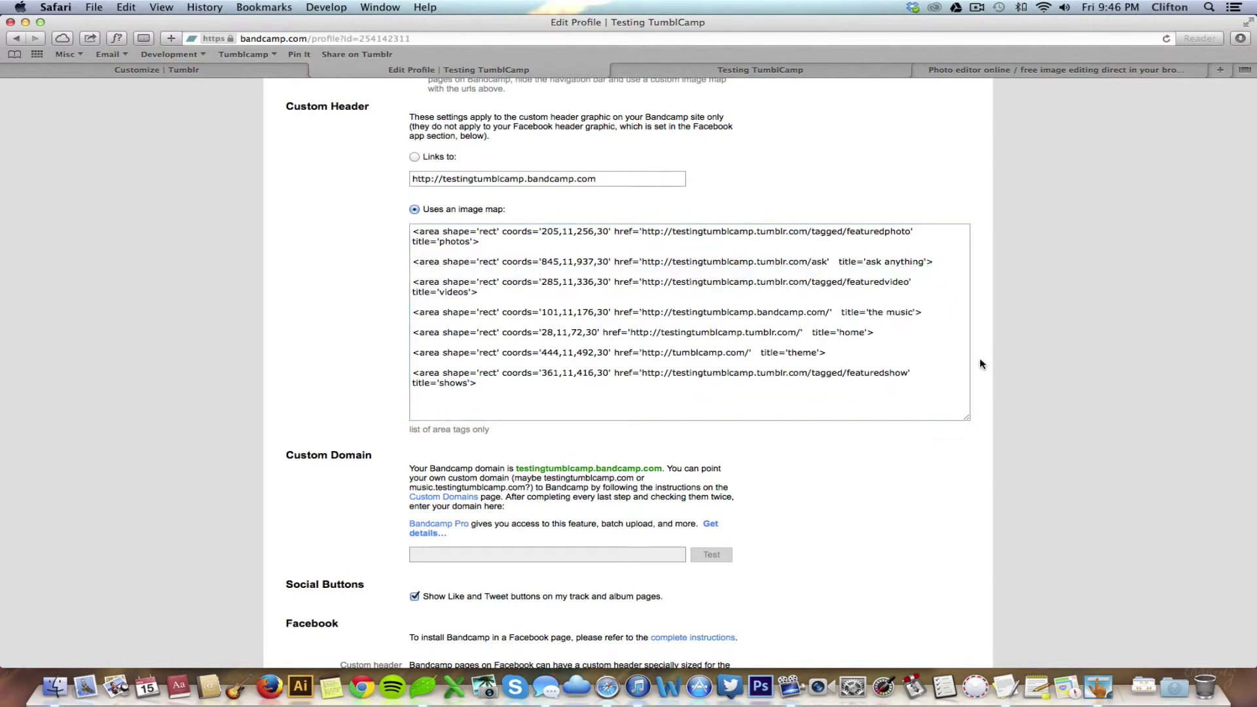
pyautogui.scroll(-5, 980, 363)
pyautogui.scroll(-2, 981, 364)
pyautogui.scroll(-2, 980, 364)
pyautogui.scroll(-4, 980, 363)
pyautogui.scroll(-2, 980, 364)
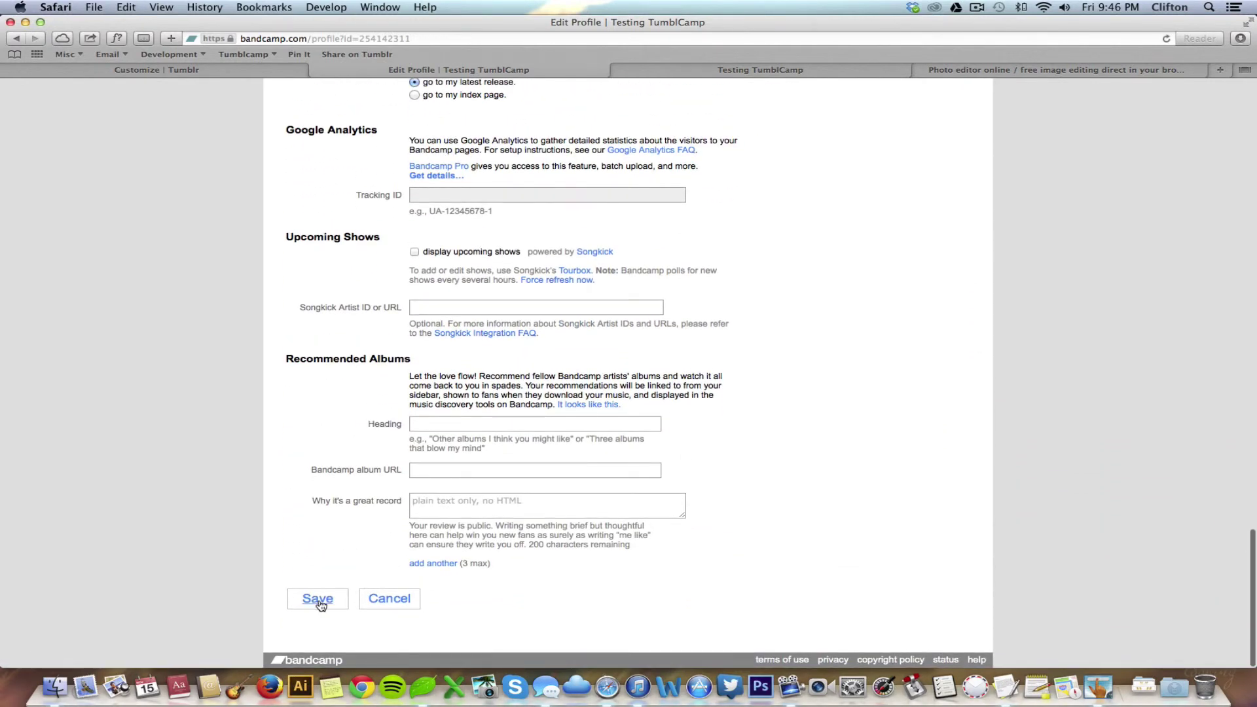
# Save the profile settings and confirm the Profile Updated page.
pyautogui.click(320, 602)
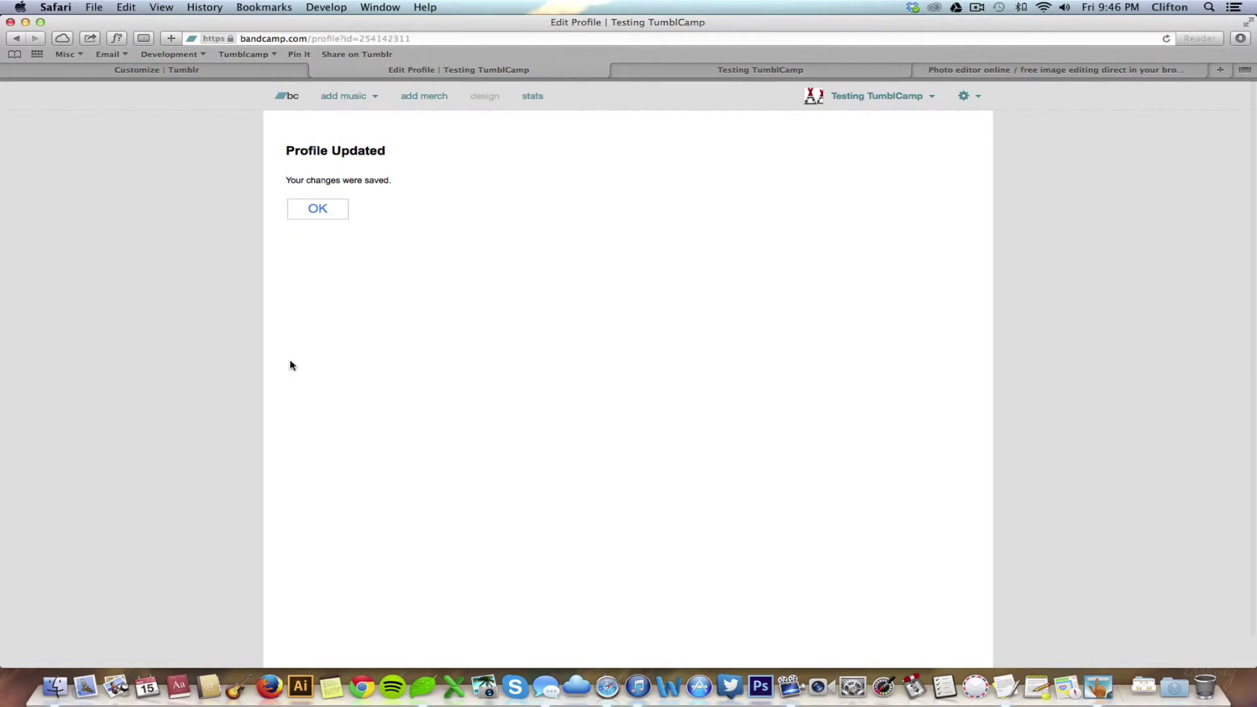
pyautogui.click(319, 209)
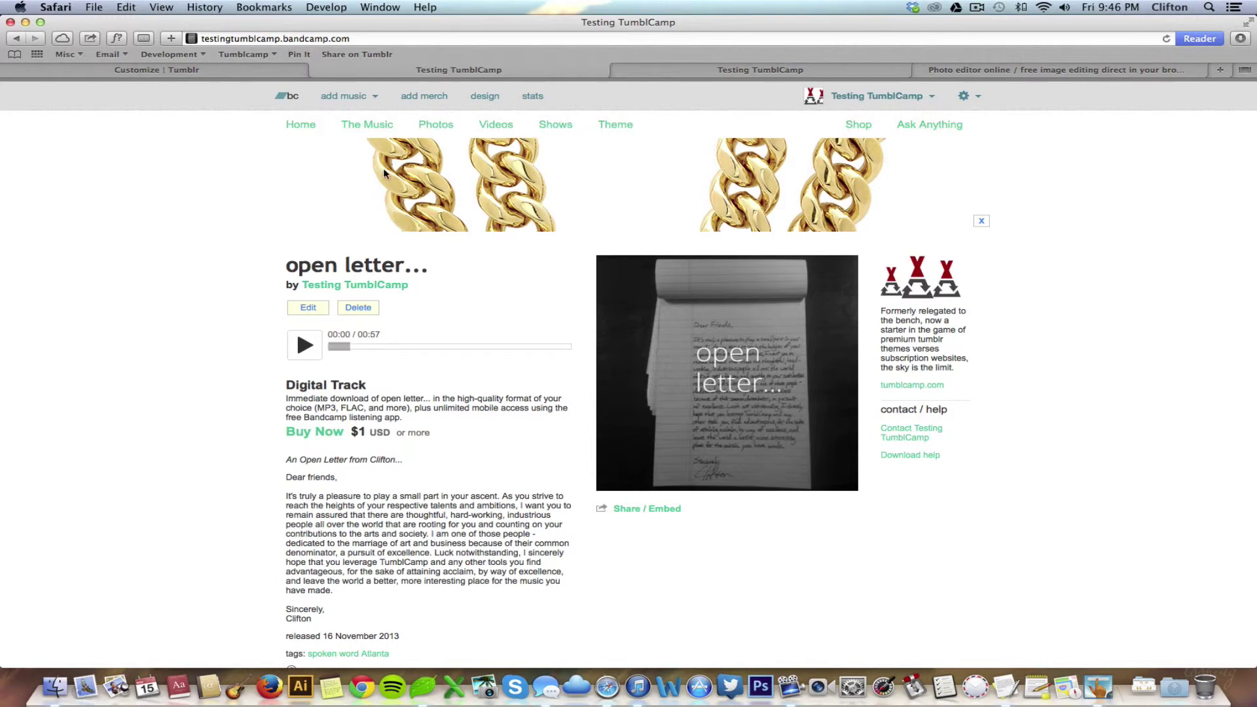
# Sign out, then try the Home, Photos and The Music header links, ending on Tumblr Home.
pyautogui.click(972, 101)
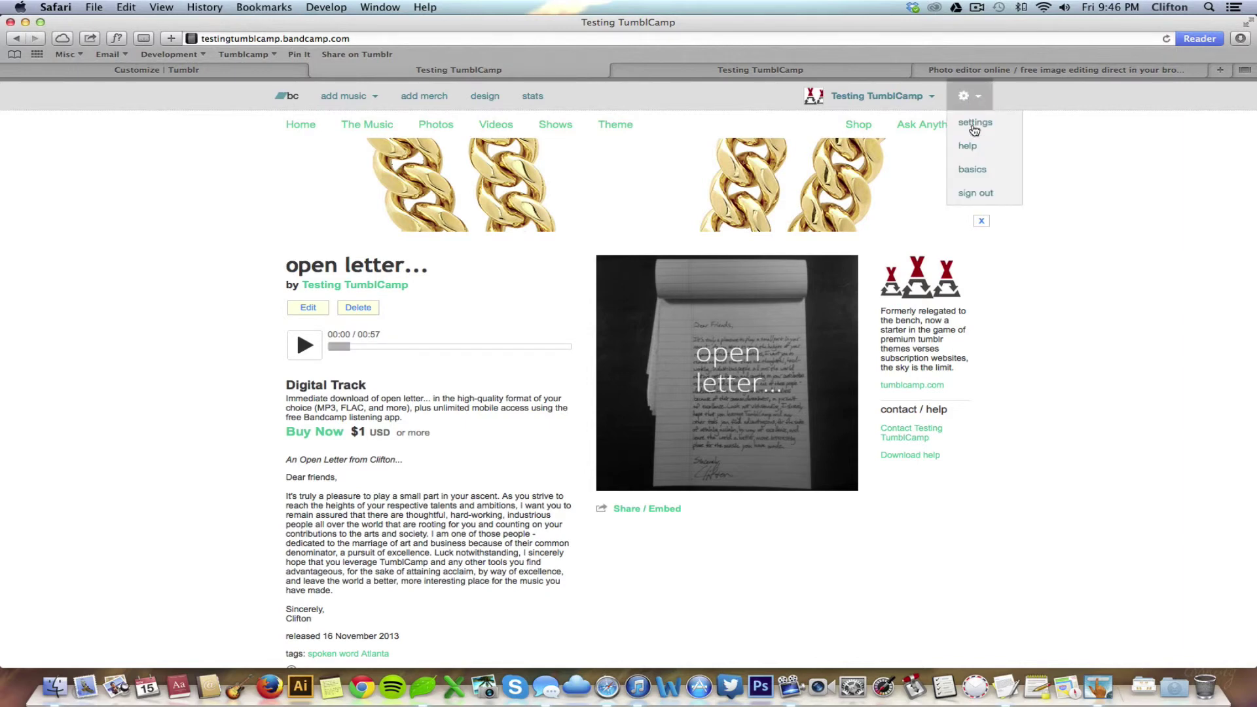
pyautogui.click(976, 194)
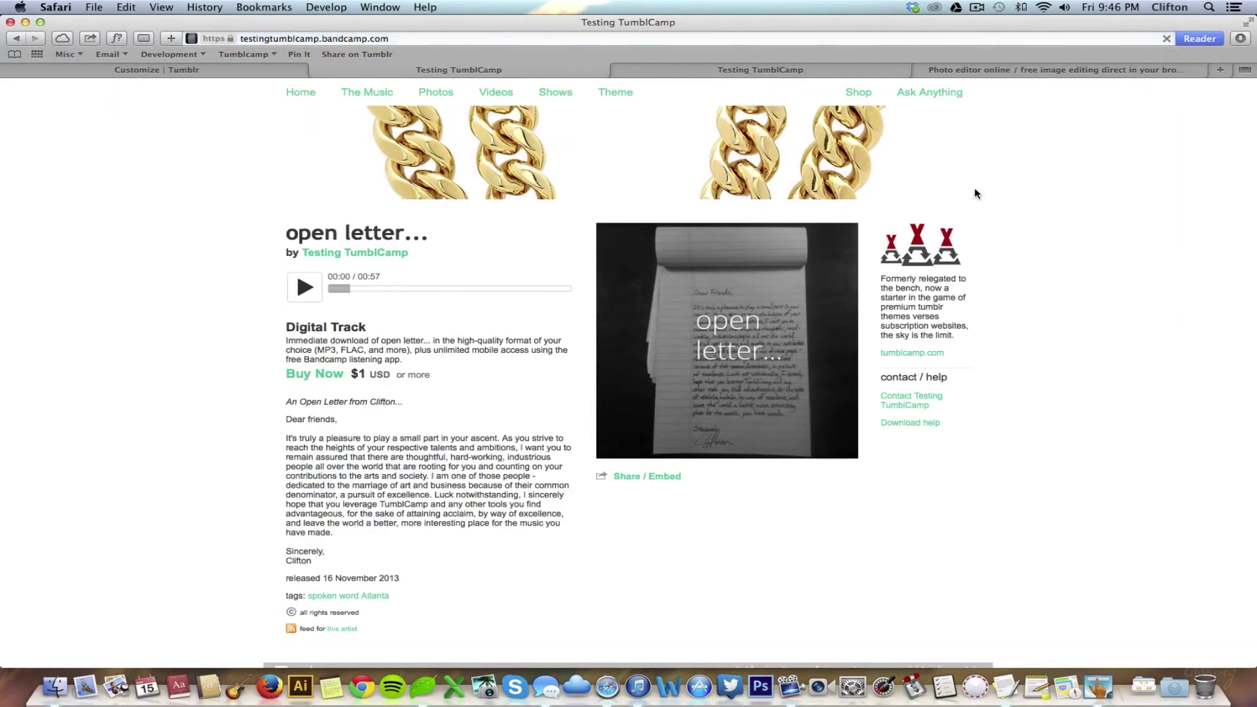
pyautogui.click(304, 94)
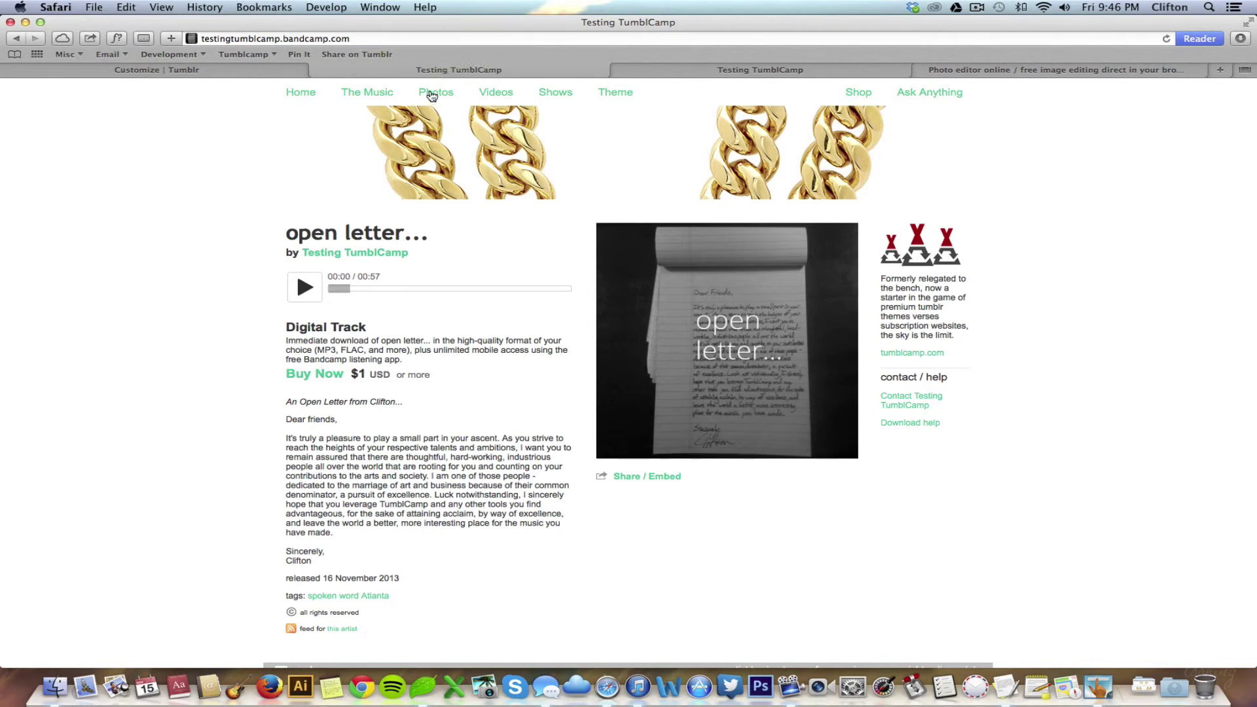
pyautogui.click(432, 95)
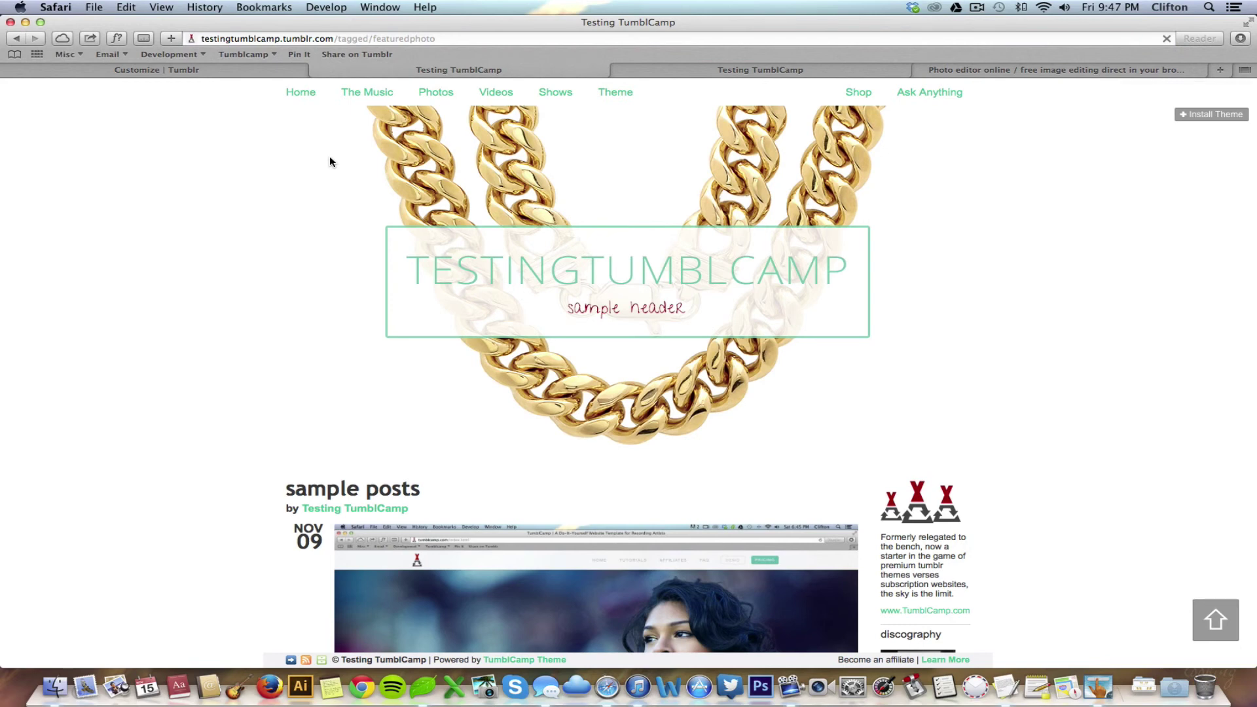
pyautogui.click(366, 95)
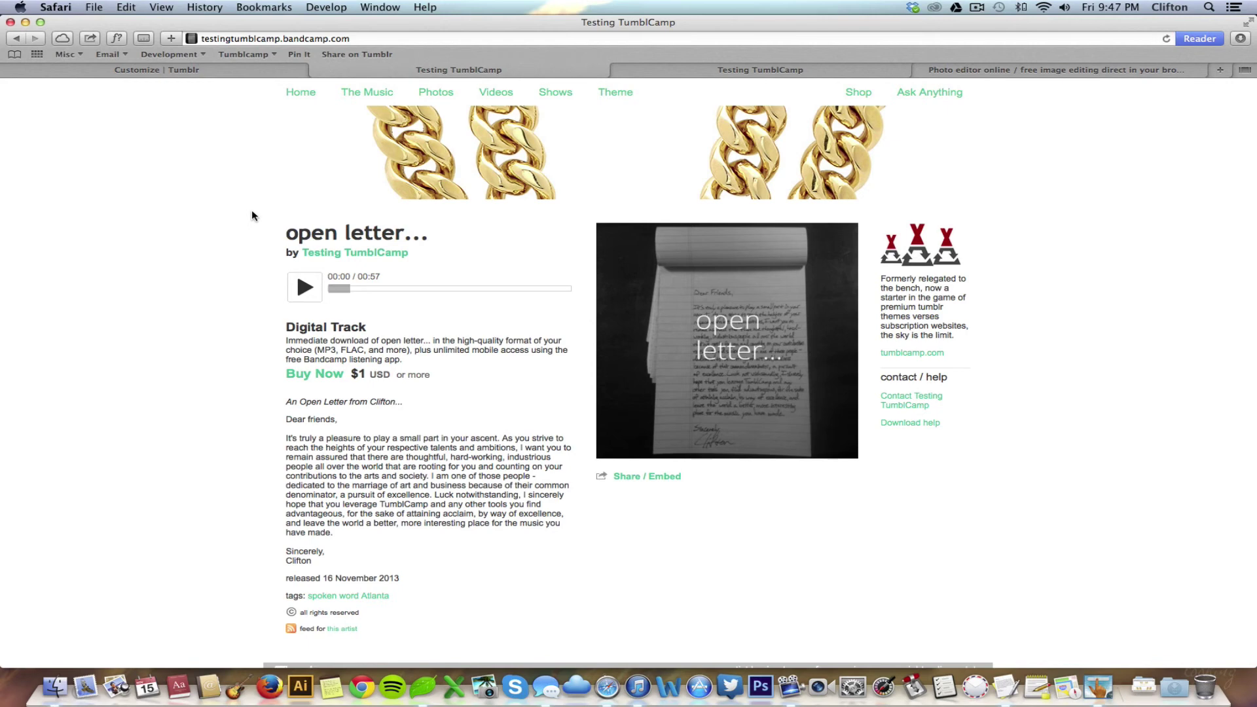
pyautogui.click(300, 92)
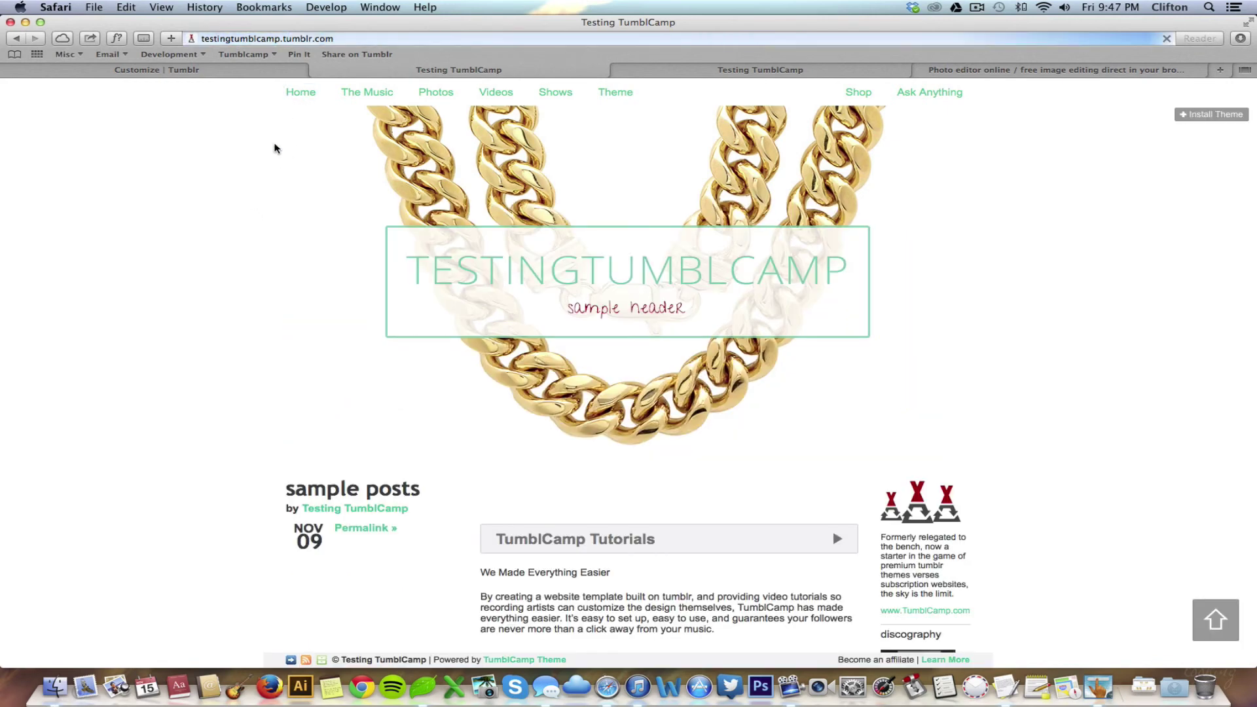